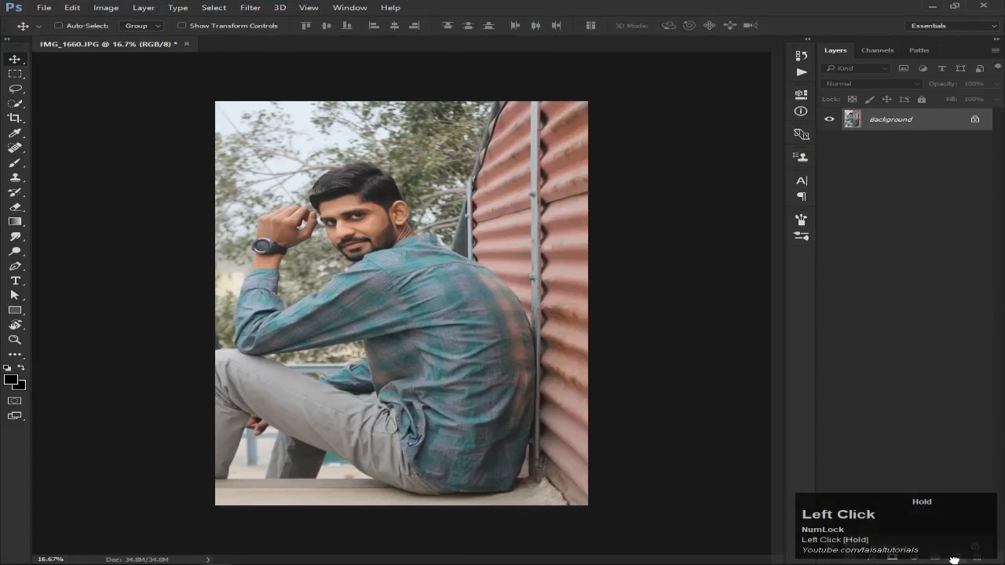
Open the Camera Raw filter on the background copy and set Temperature -8, Tint -7, Exposure +0.25, Contrast +23, Highlights -68 and Shadows +10.
{"action": "left_click", "coordinate": [250, 8]}
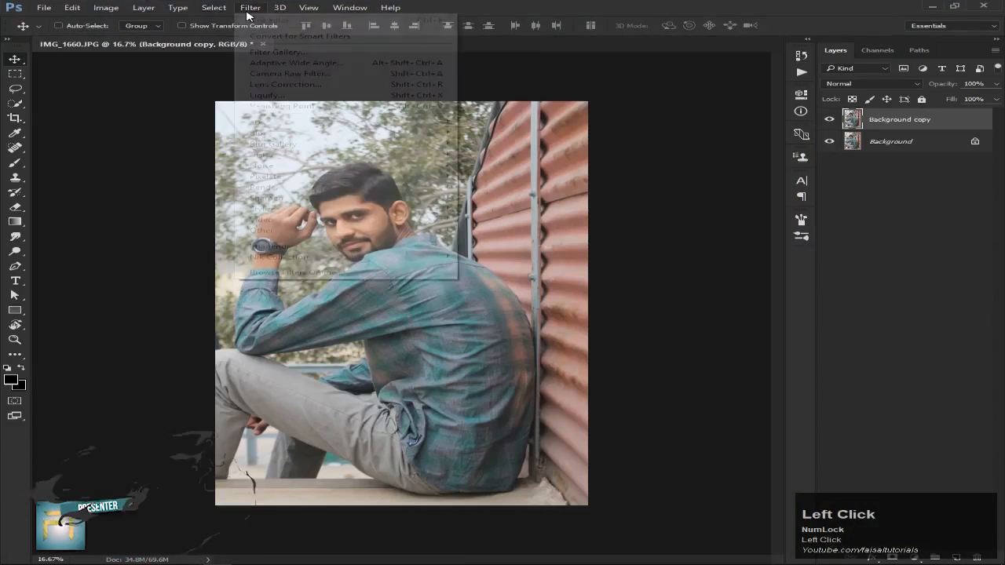
{"action": "left_click", "coordinate": [291, 69]}
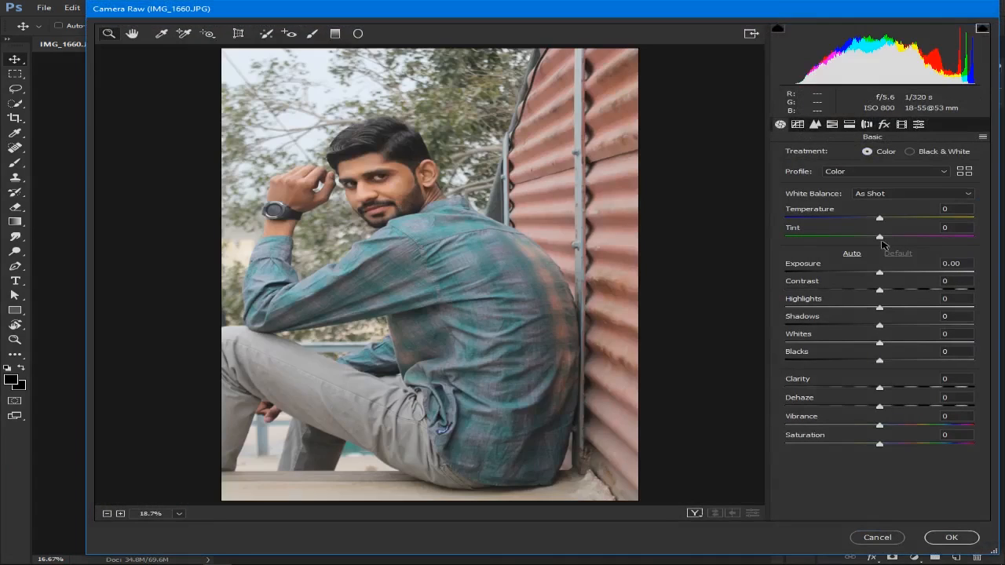
{"action": "left_click_drag", "start_coordinate": [883, 223], "coordinate": [826, 310]}
{"action": "left_click", "coordinate": [880, 327]}
{"action": "left_click_drag", "start_coordinate": [882, 330], "coordinate": [820, 312]}
Set the basic adjustments Whites to +17, Blacks to -9, Clarity to +3, Vibrance to +41 and Saturation to +47.
{"action": "left_click_drag", "start_coordinate": [880, 343], "coordinate": [882, 392]}
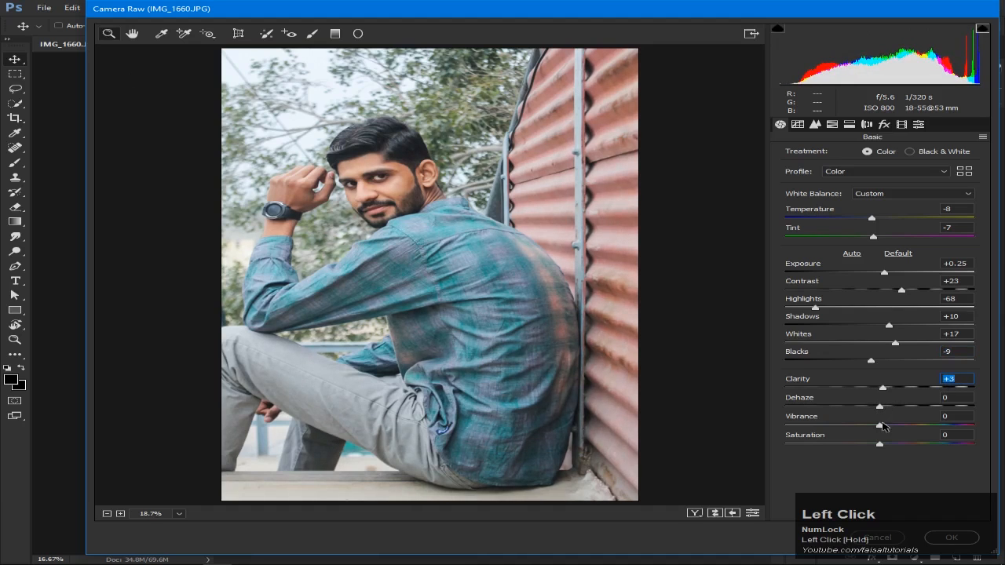
{"action": "left_click_drag", "start_coordinate": [880, 426], "coordinate": [921, 430]}
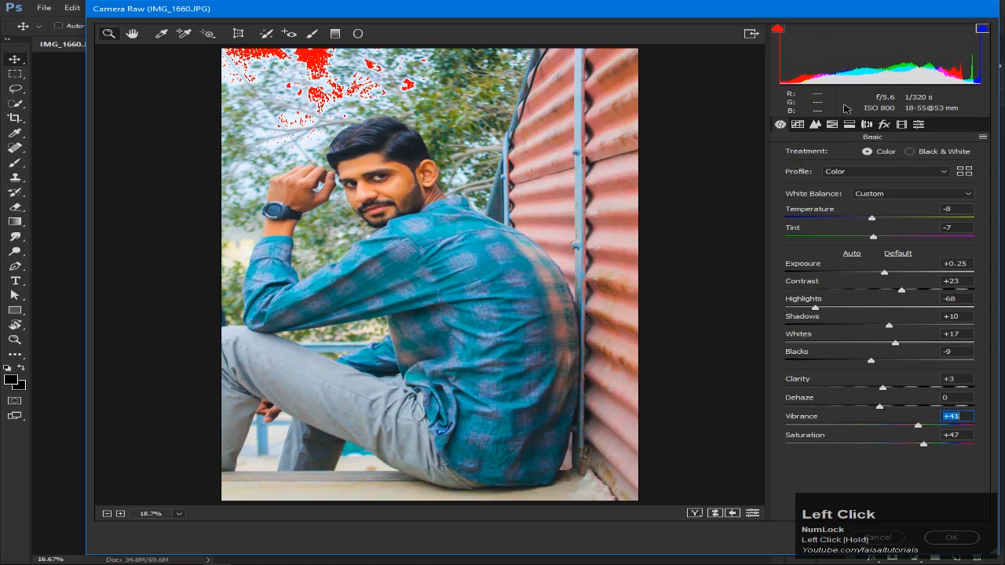
In the parametric tone curve, set Highlights and Lights to 0, Darks to -5 and Shadows to -20.
{"action": "left_click", "coordinate": [798, 124]}
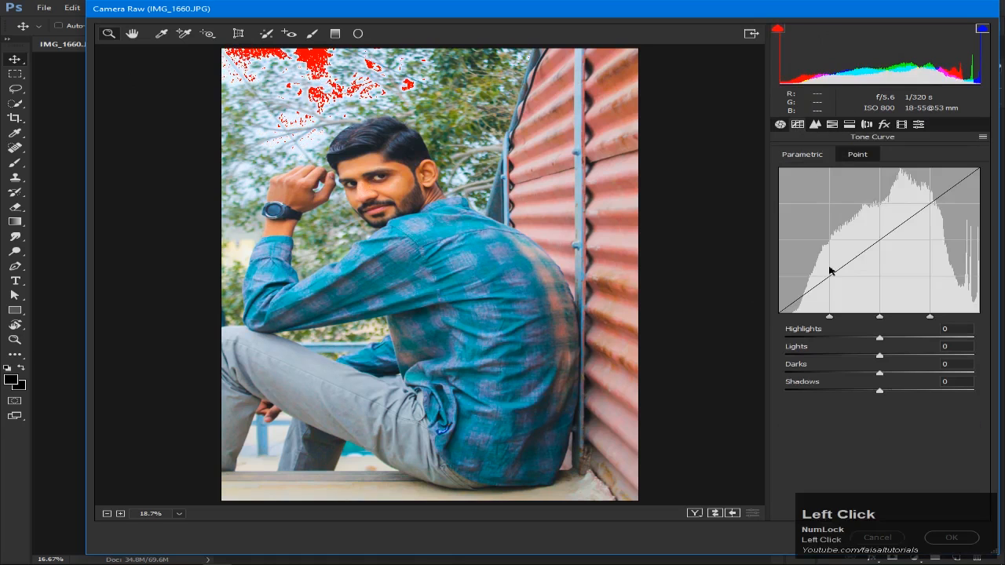
{"action": "left_click_drag", "start_coordinate": [880, 339], "coordinate": [891, 357]}
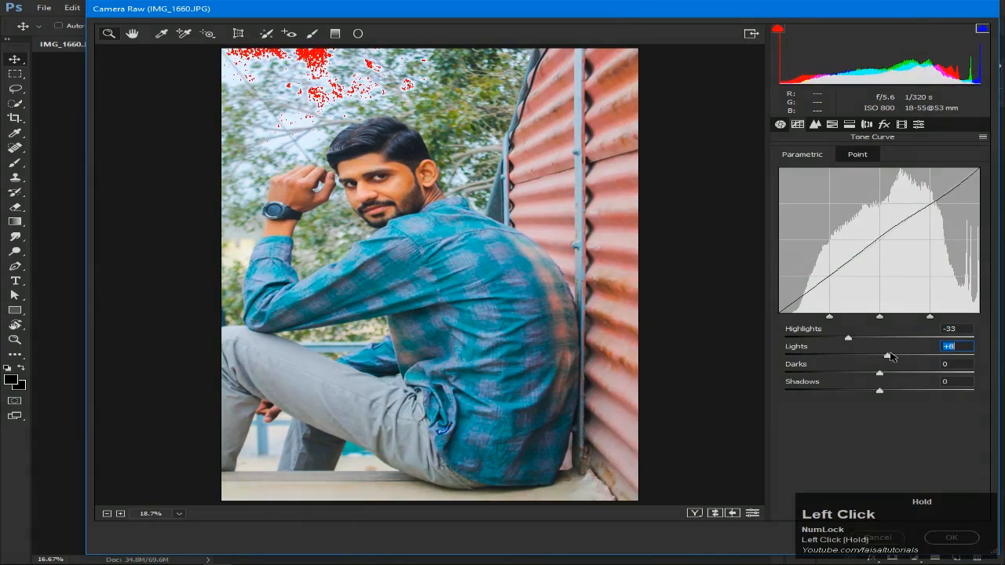
{"action": "type", "text": "0"}
{"action": "left_click", "coordinate": [964, 329]}
{"action": "type", "text": "0"}
{"action": "left_click_drag", "start_coordinate": [880, 374], "coordinate": [861, 393]}
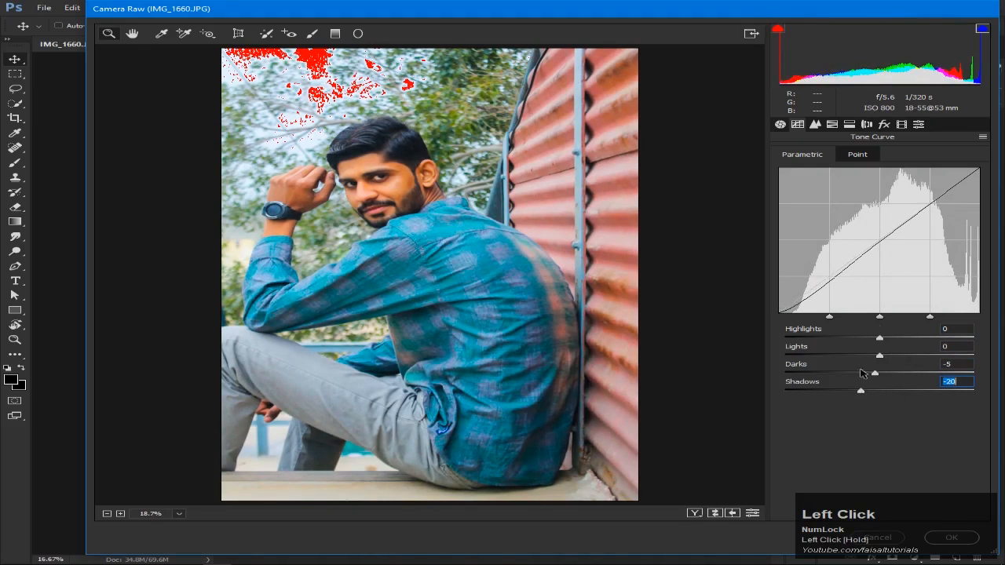
In the HSL adjustments, set Oranges saturation to -38, Greens saturation to +54 and Greens luminance to -36.
{"action": "left_click", "coordinate": [814, 124]}
{"action": "left_click", "coordinate": [832, 124]}
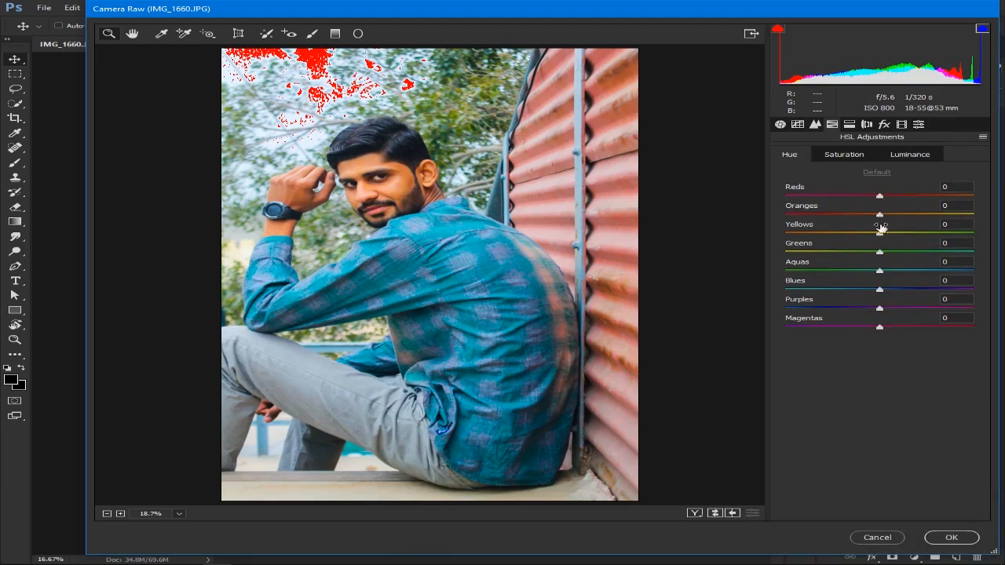
{"action": "mouse_move", "coordinate": [881, 217]}
{"action": "left_mouse_down"}
{"action": "mouse_move", "coordinate": [915, 217]}
{"action": "mouse_move", "coordinate": [876, 222]}
{"action": "left_mouse_up"}
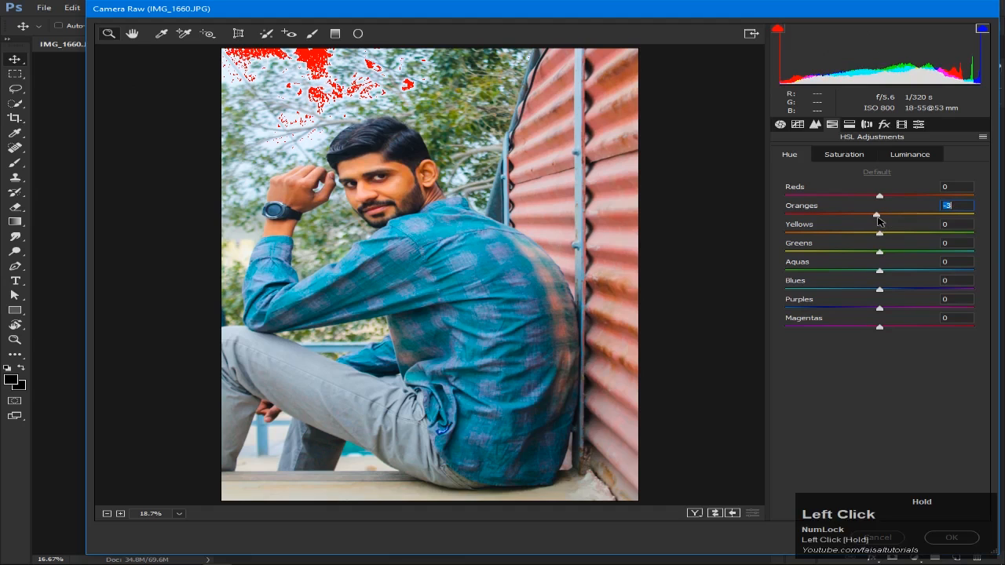
{"action": "left_click_drag", "start_coordinate": [879, 219], "coordinate": [844, 222]}
{"action": "left_click", "coordinate": [846, 154]}
{"action": "left_click_drag", "start_coordinate": [879, 253], "coordinate": [931, 254]}
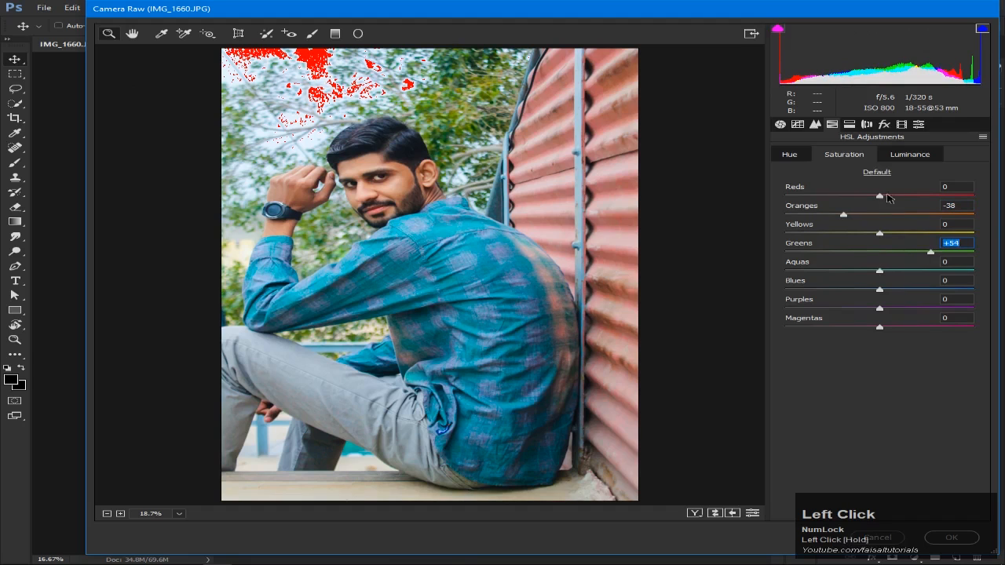
{"action": "left_click", "coordinate": [910, 157]}
{"action": "left_click_drag", "start_coordinate": [880, 252], "coordinate": [848, 253]}
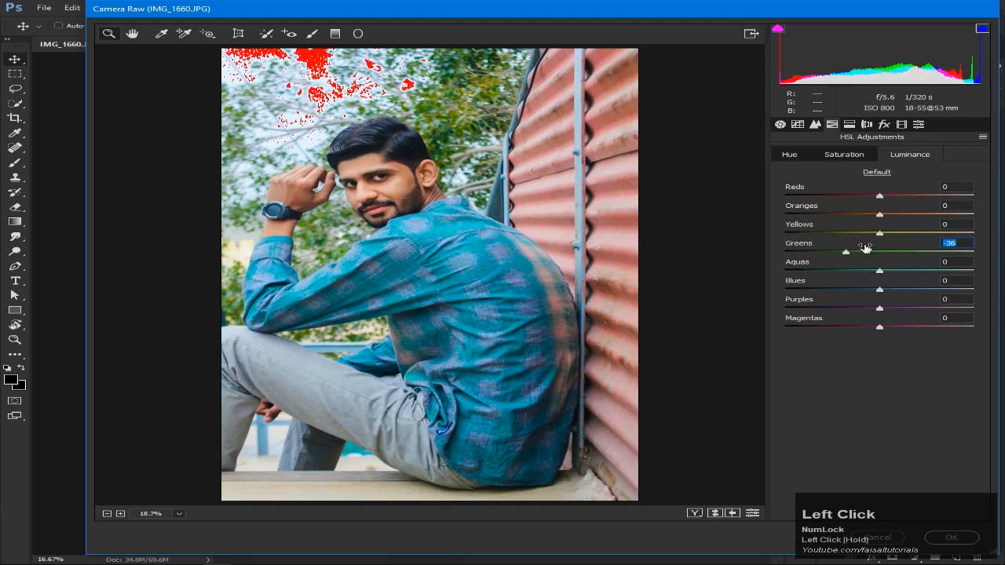
{"action": "left_click", "coordinate": [847, 157]}
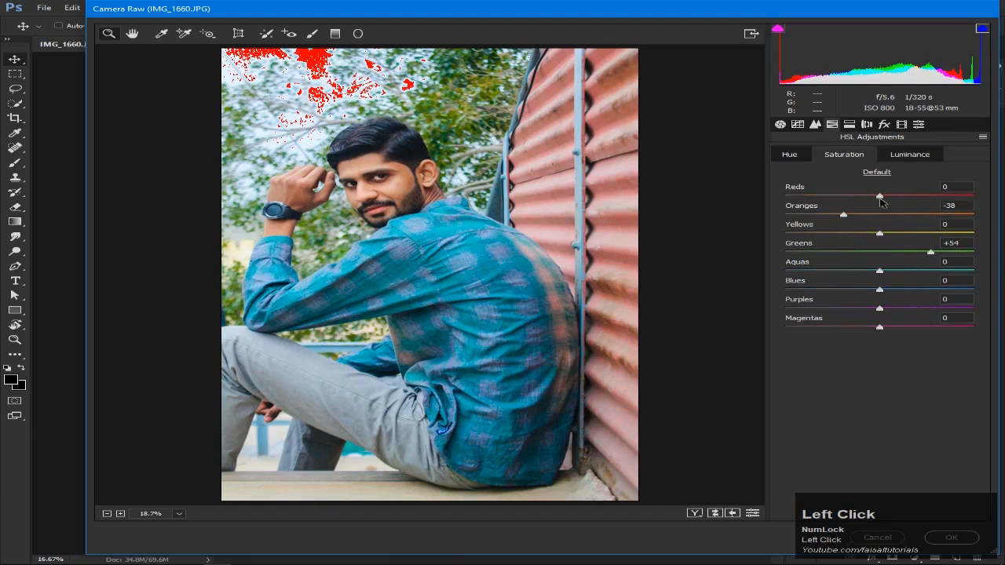
{"action": "left_click_drag", "start_coordinate": [879, 196], "coordinate": [929, 203]}
{"action": "left_click", "coordinate": [790, 154]}
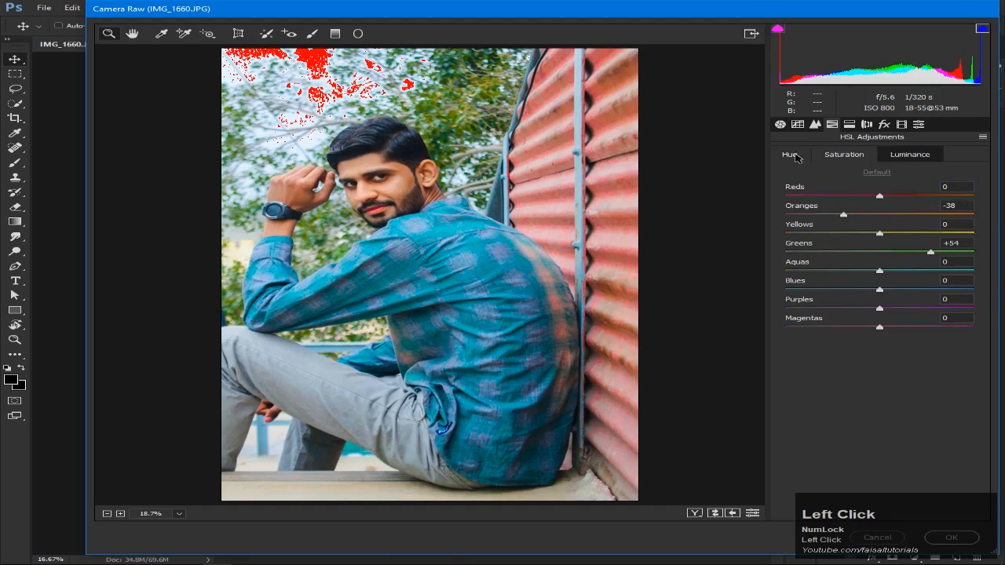
{"action": "mouse_move", "coordinate": [880, 198]}
{"action": "left_mouse_down"}
{"action": "mouse_move", "coordinate": [934, 200]}
{"action": "mouse_move", "coordinate": [860, 205]}
{"action": "mouse_move", "coordinate": [884, 203]}
{"action": "left_mouse_up"}
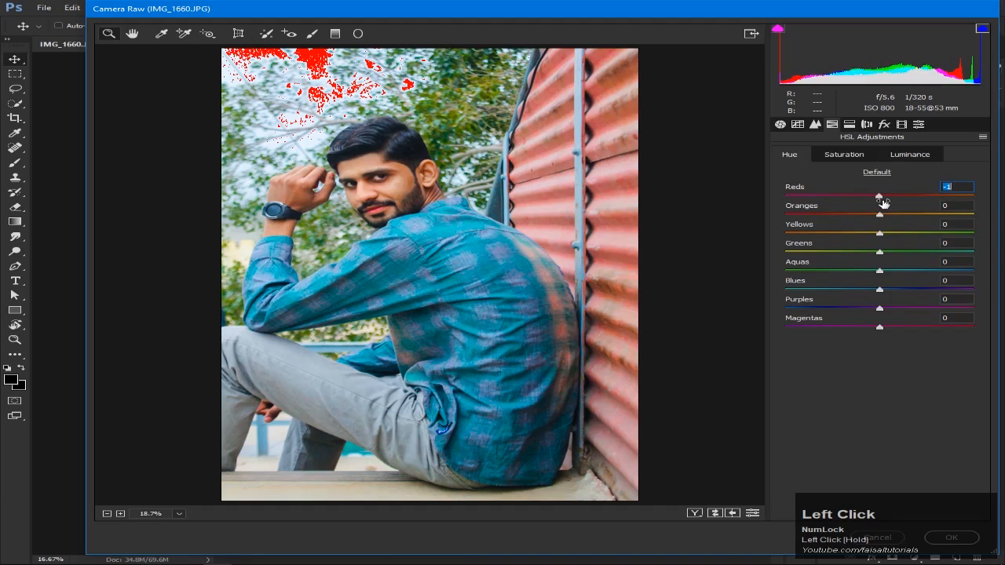
{"action": "type", "text": "0"}
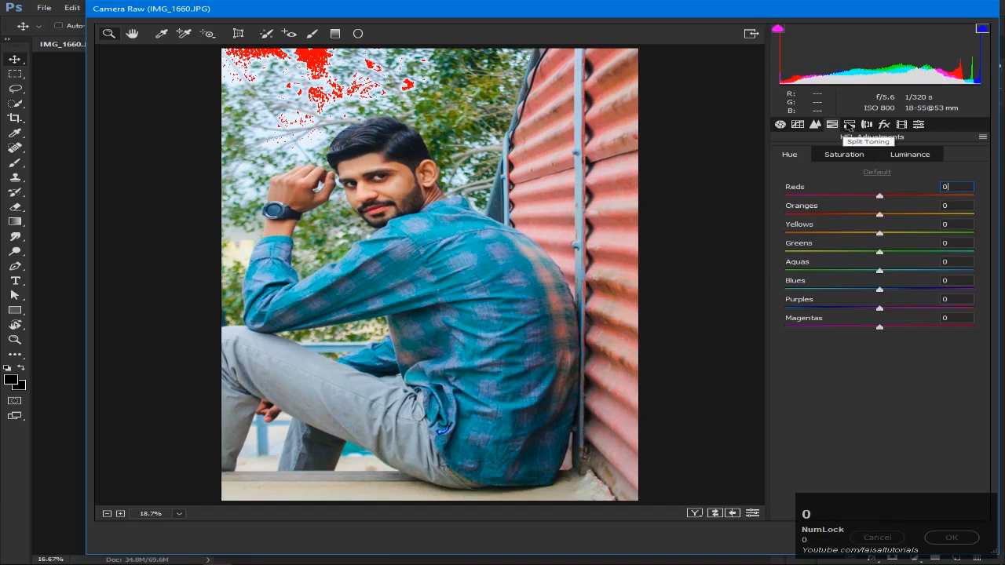
{"action": "left_click", "coordinate": [849, 125]}
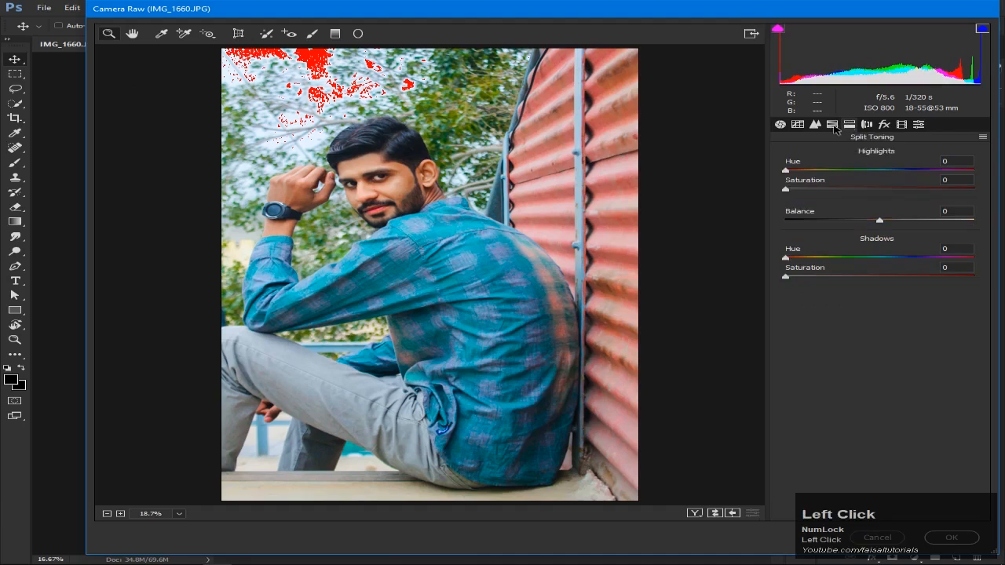
{"action": "left_click", "coordinate": [832, 125]}
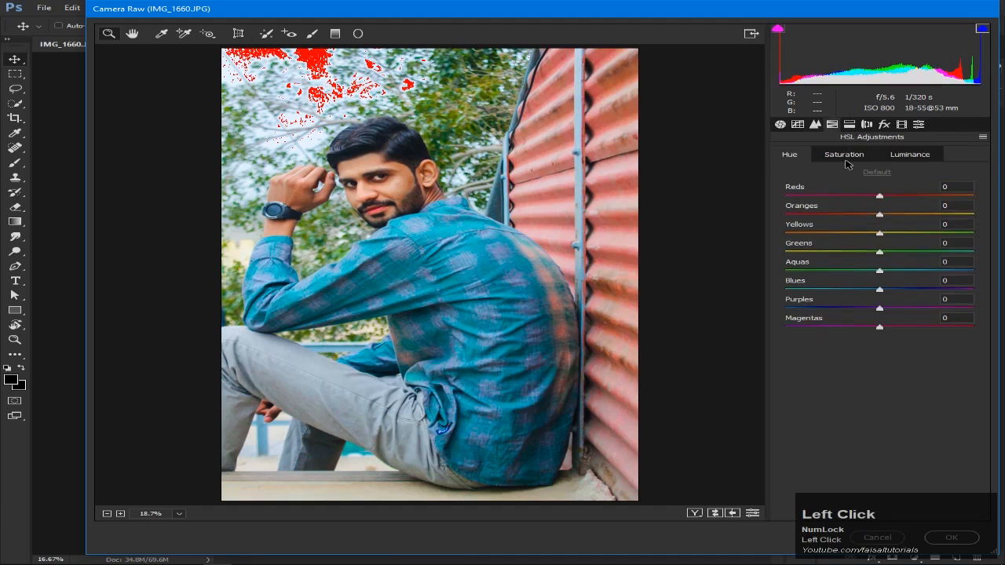
{"action": "left_click", "coordinate": [844, 155]}
{"action": "left_click_drag", "start_coordinate": [926, 197], "coordinate": [882, 198]}
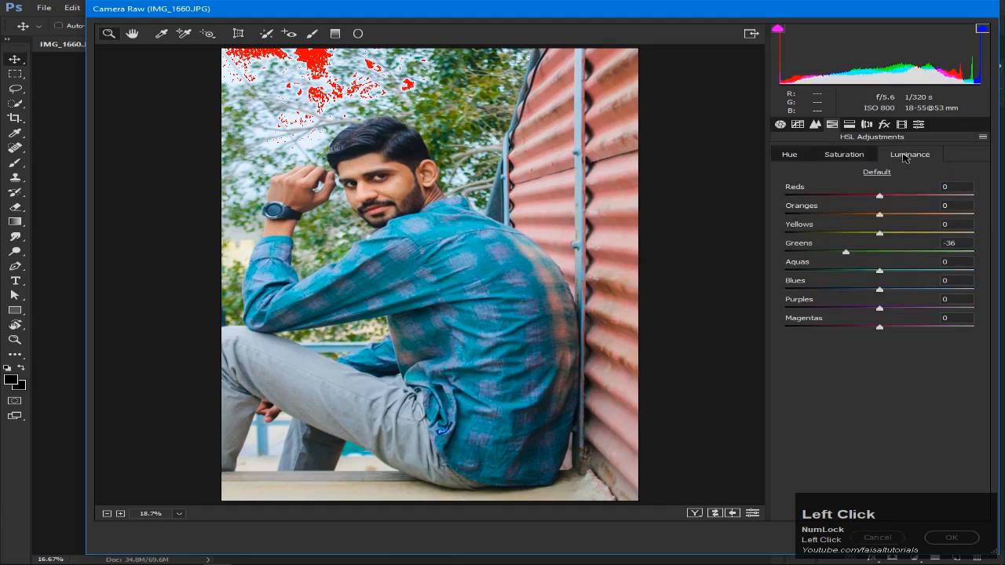
{"action": "left_click", "coordinate": [848, 124]}
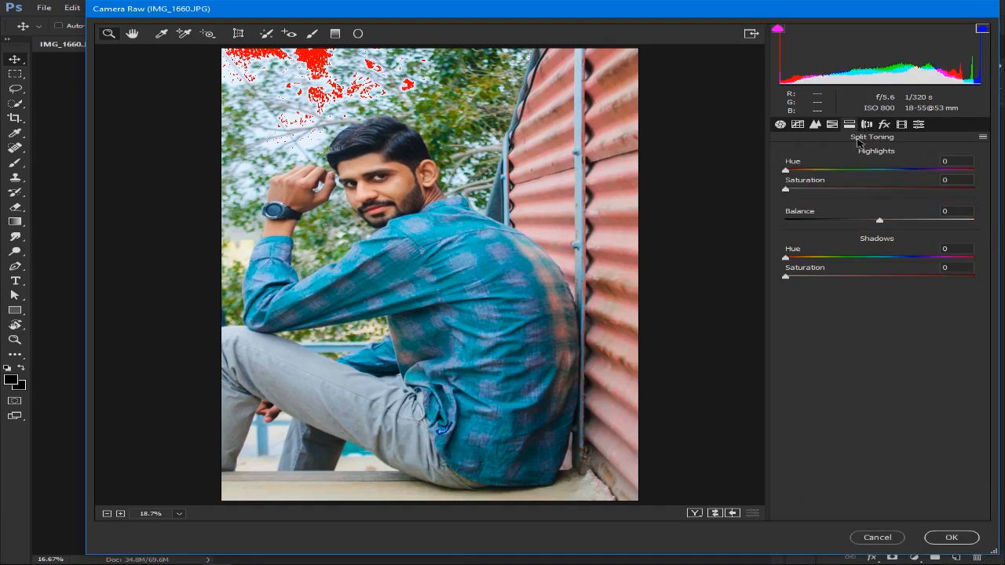
{"action": "left_click", "coordinate": [819, 190]}
{"action": "left_click_drag", "start_coordinate": [822, 189], "coordinate": [841, 190]}
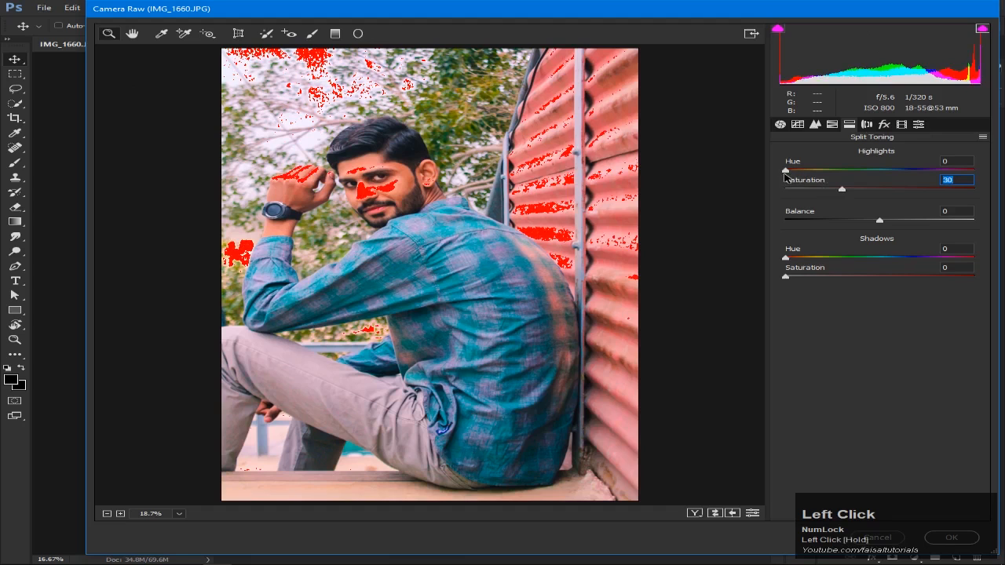
{"action": "left_click_drag", "start_coordinate": [786, 176], "coordinate": [887, 178]}
{"action": "left_click_drag", "start_coordinate": [786, 170], "coordinate": [746, 190]}
Calibrate the colours with Shadows Tint -26, Green Primary Hue +30 and Blue Primary Hue +2, and apply the Camera Raw filter.
{"action": "left_click", "coordinate": [866, 125]}
{"action": "left_click", "coordinate": [884, 125]}
{"action": "left_click", "coordinate": [901, 124]}
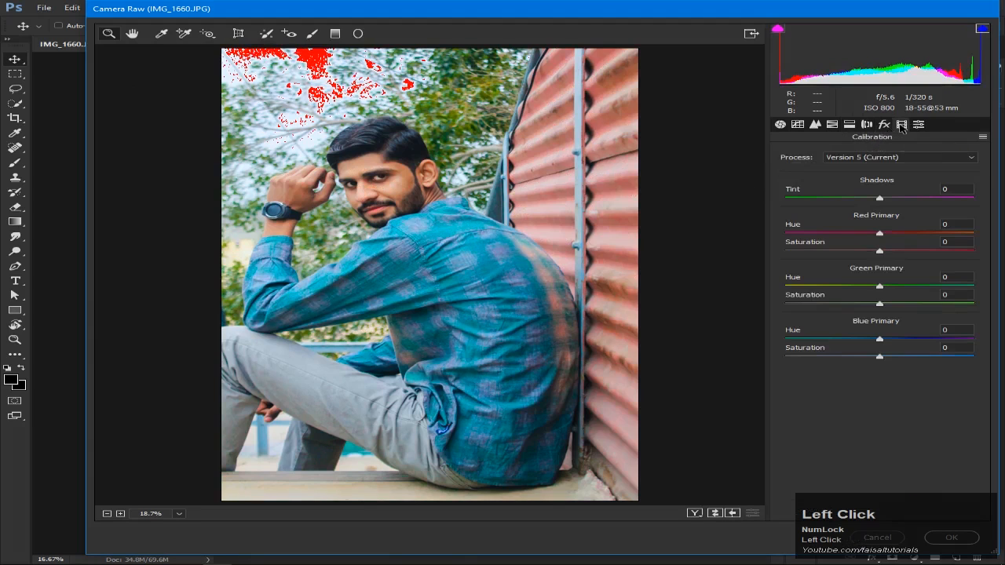
{"action": "left_click_drag", "start_coordinate": [879, 200], "coordinate": [845, 200]}
{"action": "left_click_drag", "start_coordinate": [879, 288], "coordinate": [909, 310]}
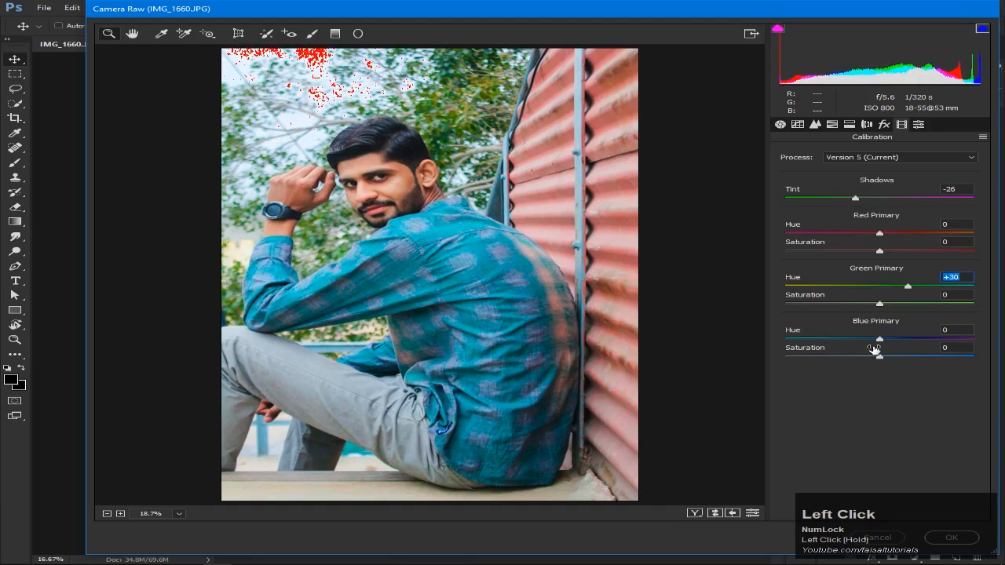
{"action": "mouse_move", "coordinate": [881, 343]}
{"action": "left_mouse_down"}
{"action": "mouse_move", "coordinate": [910, 342]}
{"action": "mouse_move", "coordinate": [845, 343]}
{"action": "mouse_move", "coordinate": [888, 344]}
{"action": "left_mouse_up"}
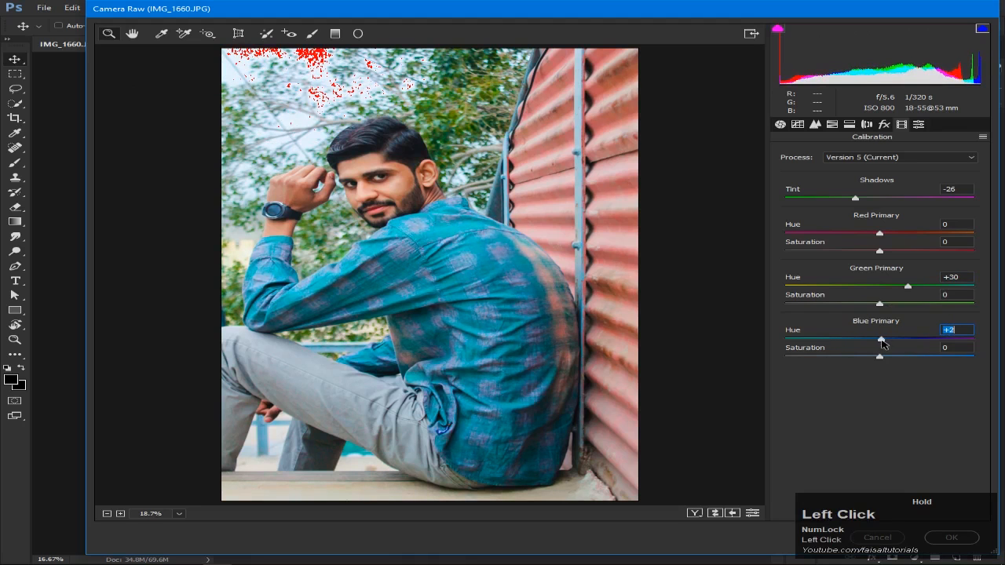
{"action": "left_click", "coordinate": [974, 538]}
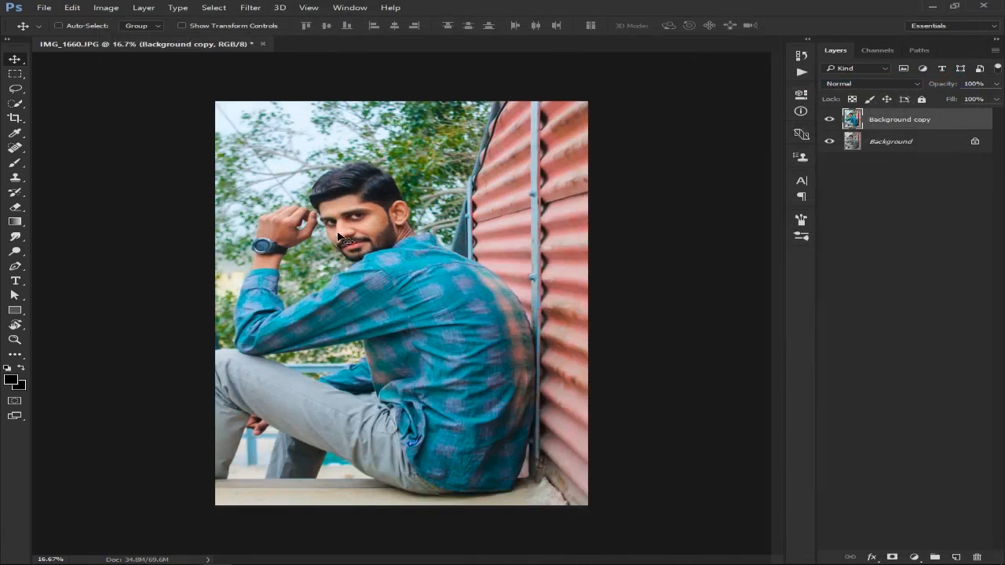
Compare the man's face and surroundings with and without the filtered layer by hiding and reshowing it at close range.
{"action": "scroll", "coordinate": [344, 238], "scroll_direction": "up", "scroll_amount": 5}
{"action": "left_click_drag", "start_coordinate": [406, 234], "coordinate": [410, 321]}
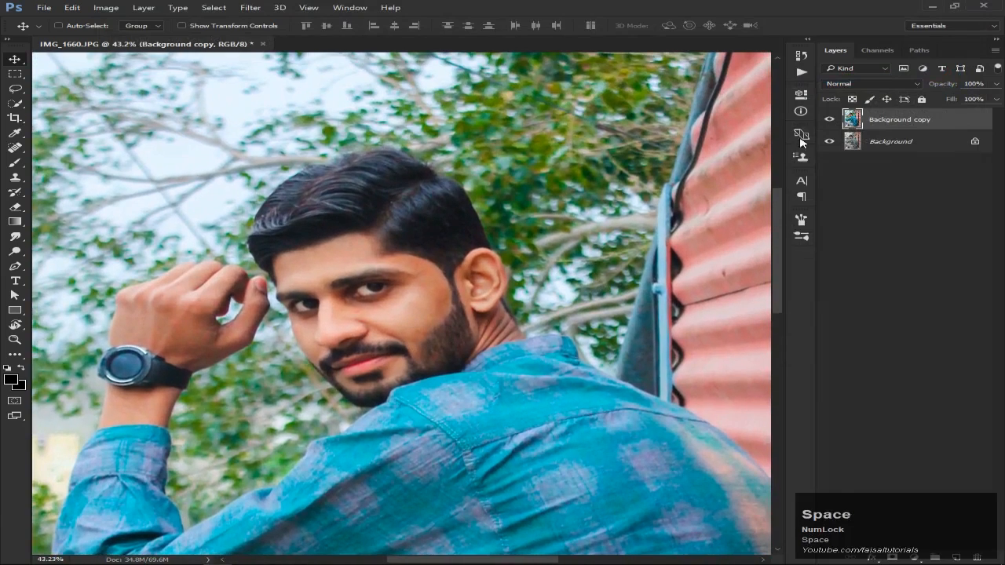
{"action": "left_click", "coordinate": [829, 119]}
{"action": "left_click", "coordinate": [829, 120]}
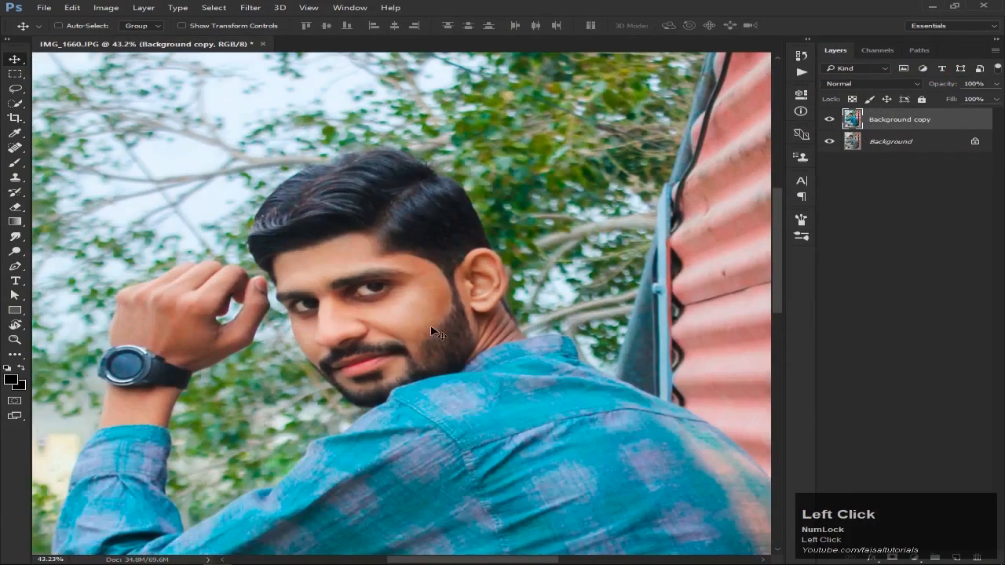
{"action": "scroll", "coordinate": [424, 329], "scroll_direction": "down", "scroll_amount": 3}
{"action": "scroll", "coordinate": [422, 327], "scroll_direction": "down", "scroll_amount": 1}
{"action": "scroll", "coordinate": [330, 209], "scroll_direction": "up", "scroll_amount": 4}
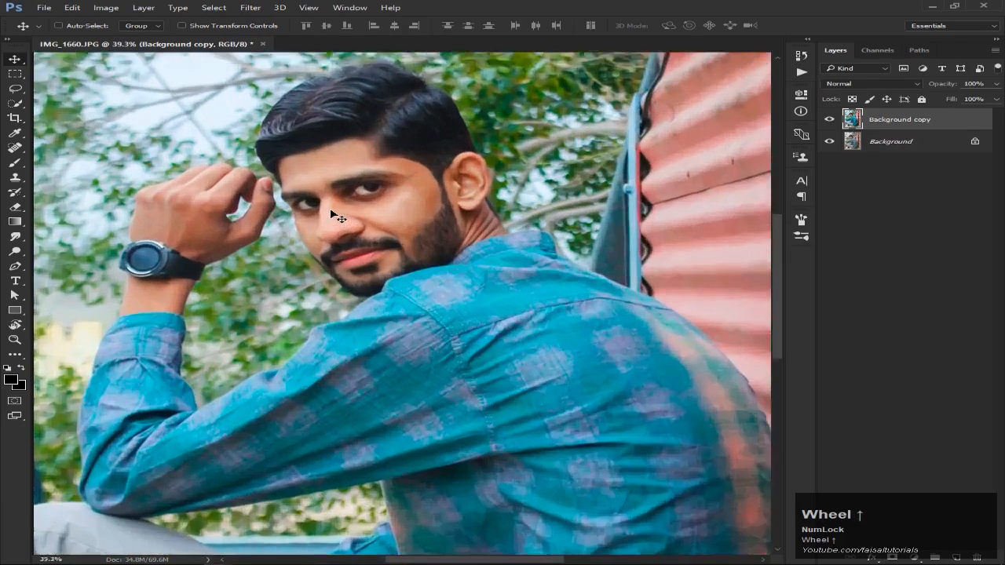
{"action": "left_click_drag", "start_coordinate": [471, 223], "coordinate": [455, 269]}
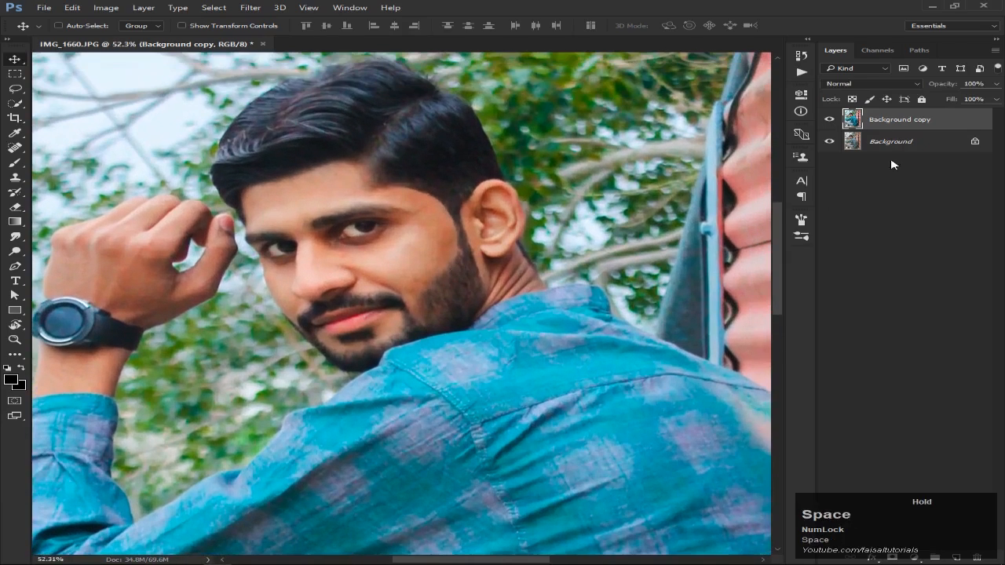
{"action": "left_click", "coordinate": [829, 119]}
{"action": "left_click", "coordinate": [829, 121]}
{"action": "scroll", "coordinate": [363, 219], "scroll_direction": "down", "scroll_amount": 3}
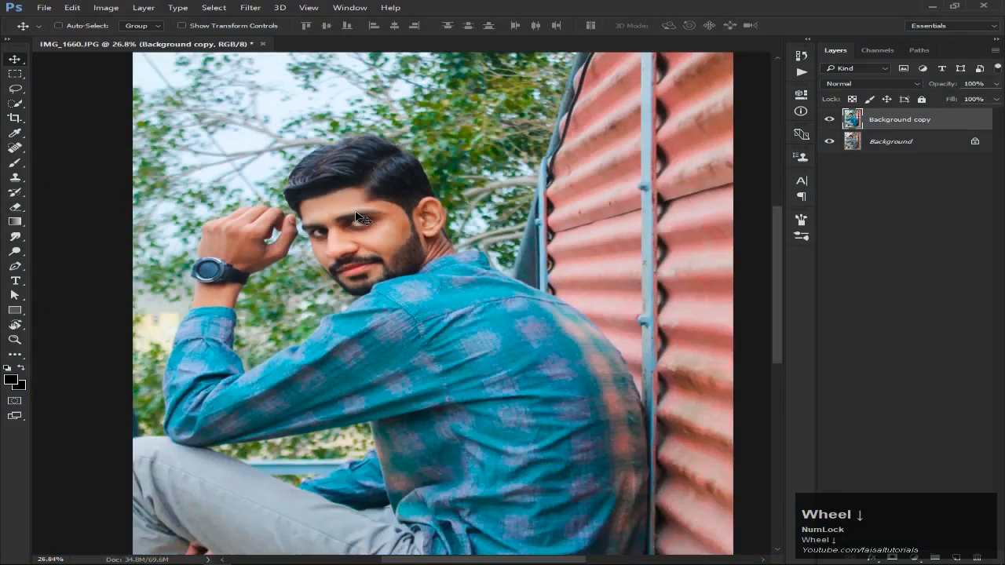
{"action": "scroll", "coordinate": [314, 267], "scroll_direction": "up", "scroll_amount": 2}
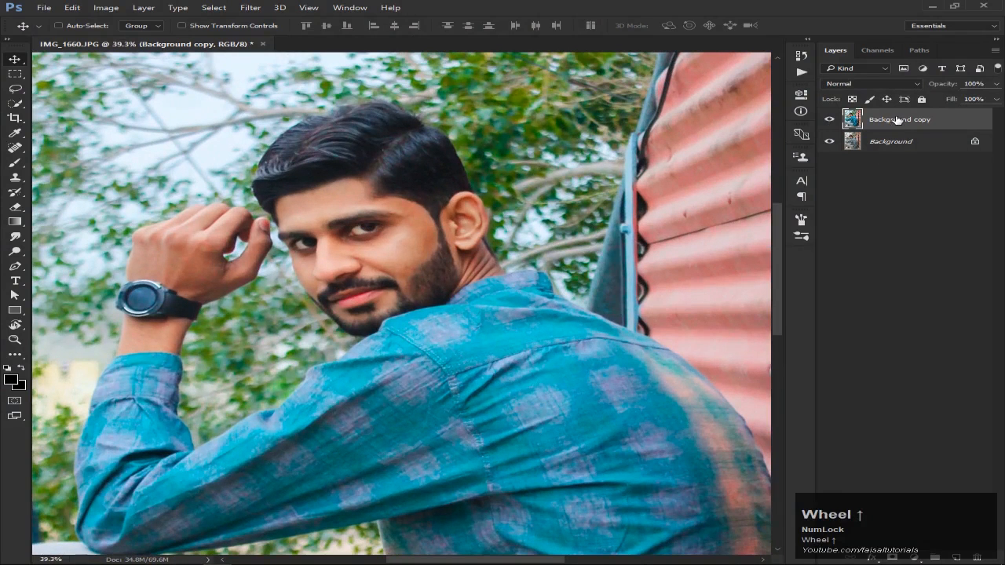
Rename the filtered background copy layer as "Camera Raw Filter".
{"action": "double_click", "coordinate": [897, 119]}
{"action": "type", "text": "C"}
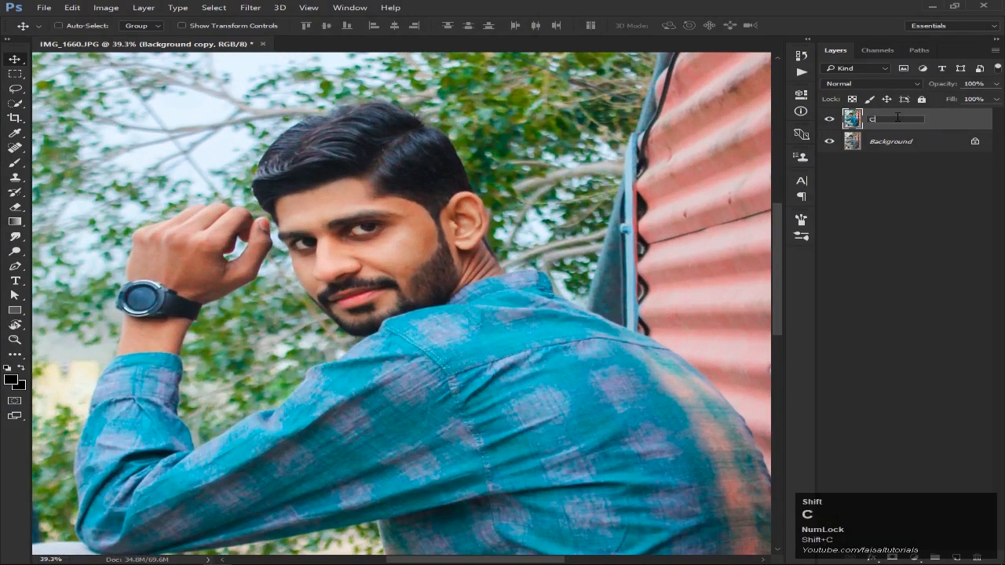
{"action": "type", "text": "amera Raw Filter"}
{"action": "key", "text": "Return"}
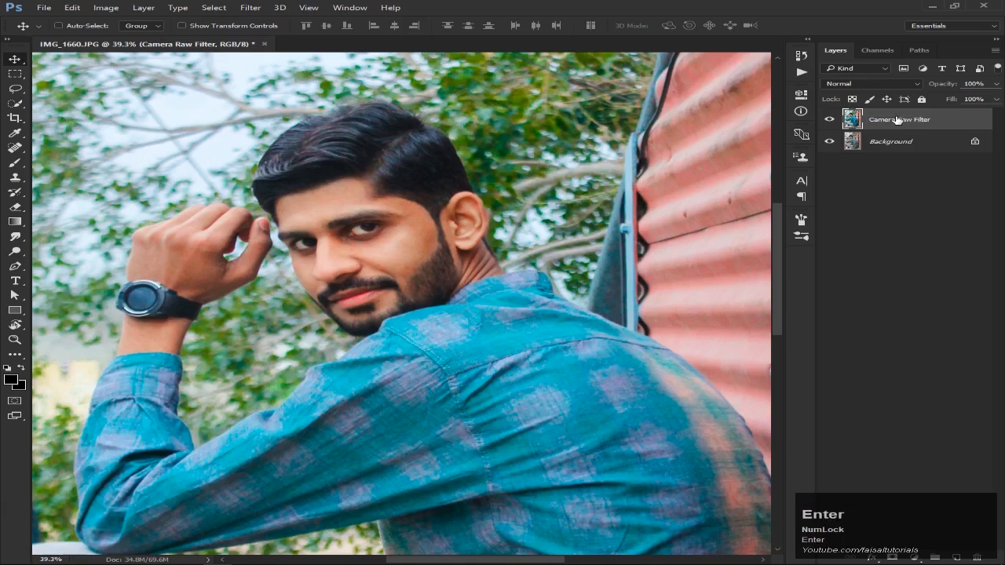
Duplicate the Camera Raw Filter layer and rename the copy "Portrature".
{"action": "key", "text": "ctrl+j"}
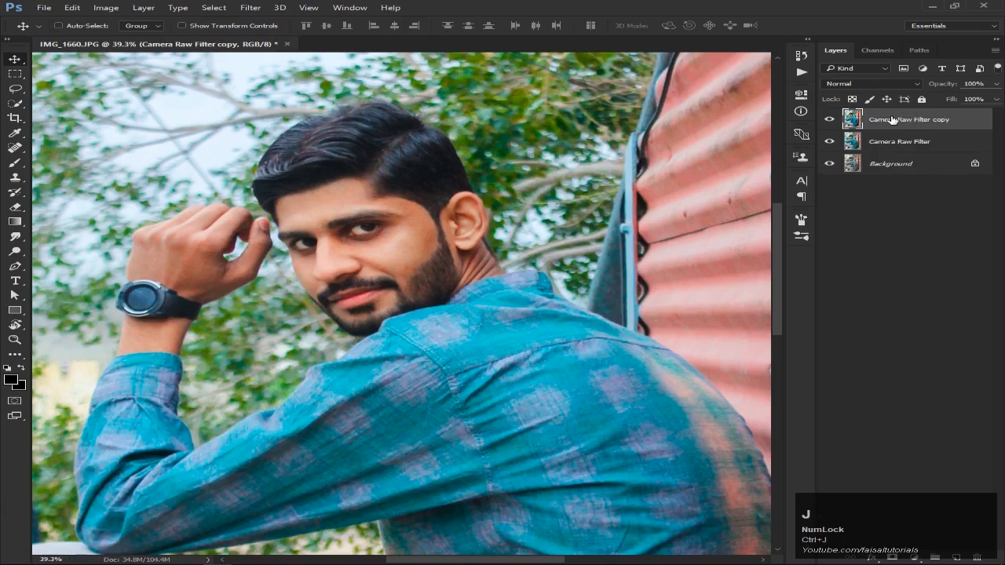
{"action": "double_click", "coordinate": [892, 120]}
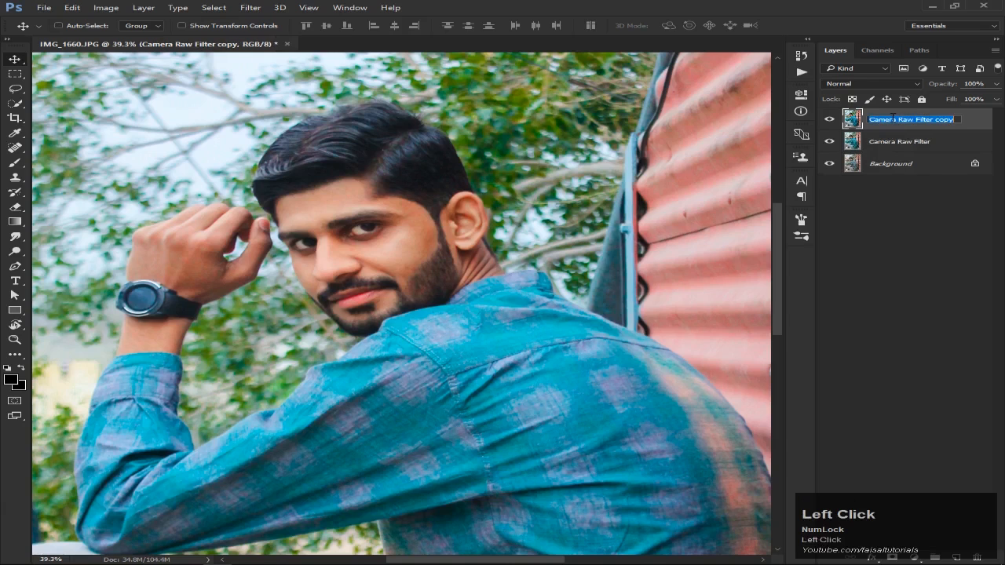
{"action": "type", "text": "Portrature"}
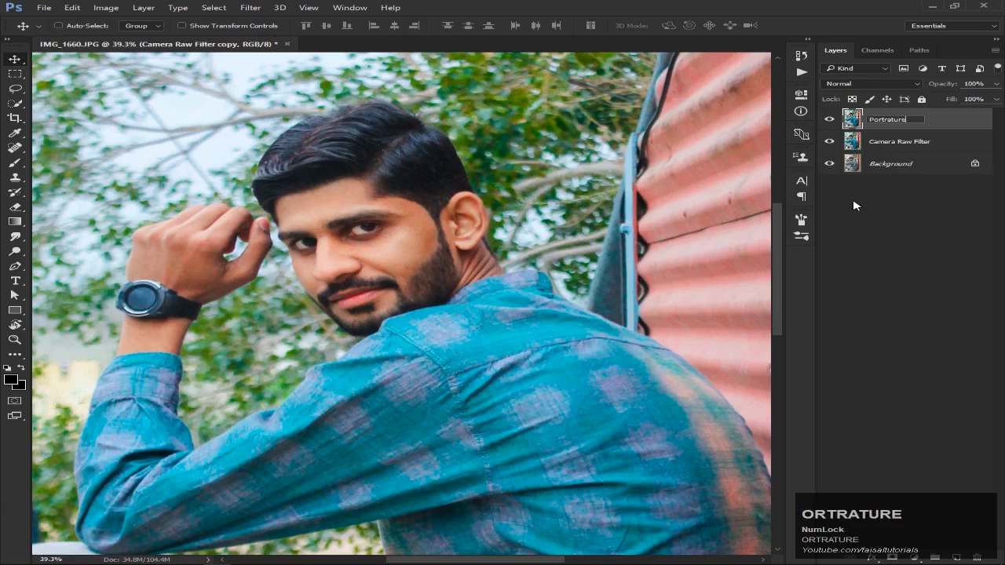
{"action": "left_click", "coordinate": [855, 206]}
{"action": "left_click", "coordinate": [907, 127]}
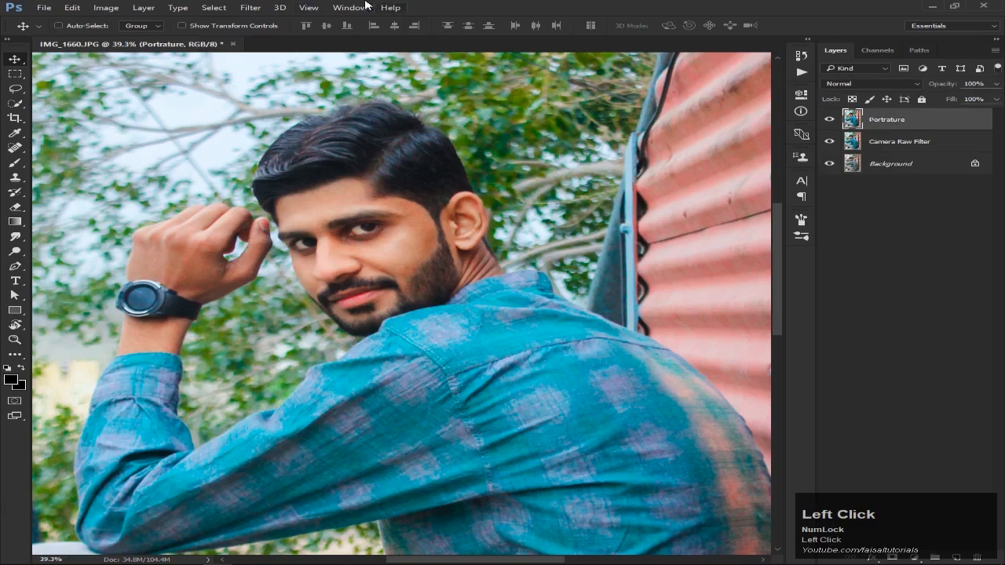
Apply the Imagenomic Portraiture filter to the Portrature layer with the Default preset, checking the face in the enlarged preview.
{"action": "left_click", "coordinate": [261, 12]}
{"action": "mouse_move", "coordinate": [437, 248]}
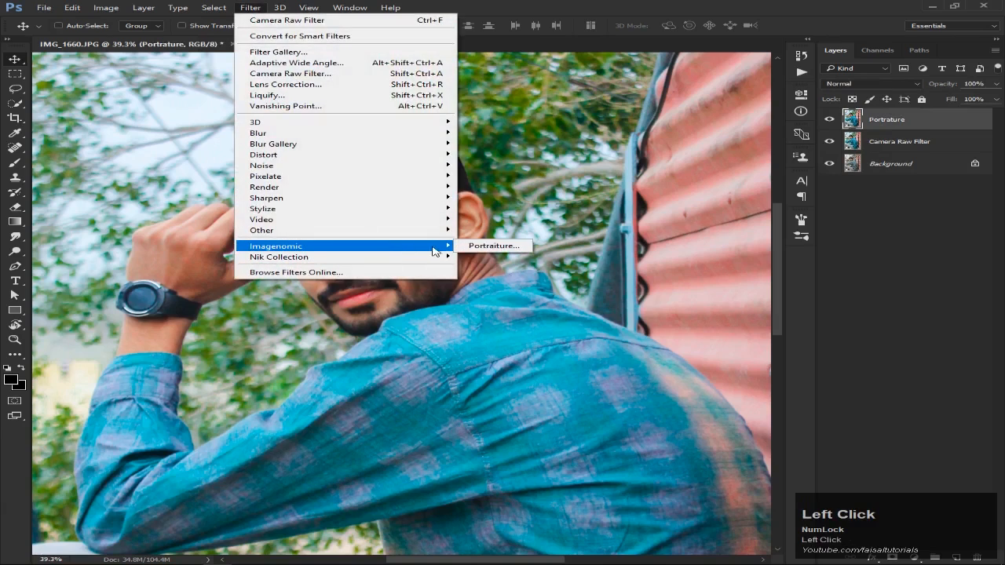
{"action": "left_click", "coordinate": [478, 248]}
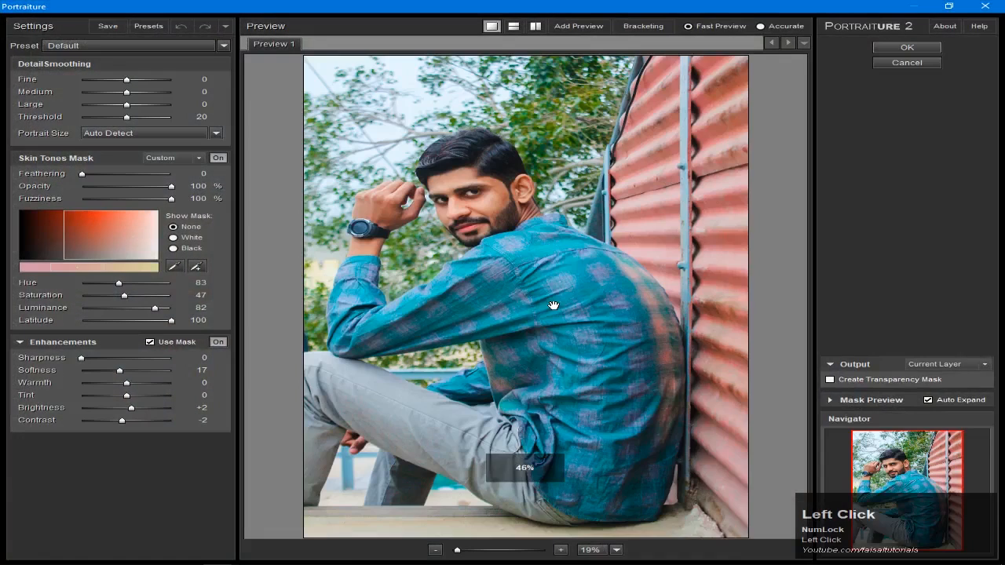
{"action": "left_click", "coordinate": [487, 208], "text": "ctrl"}
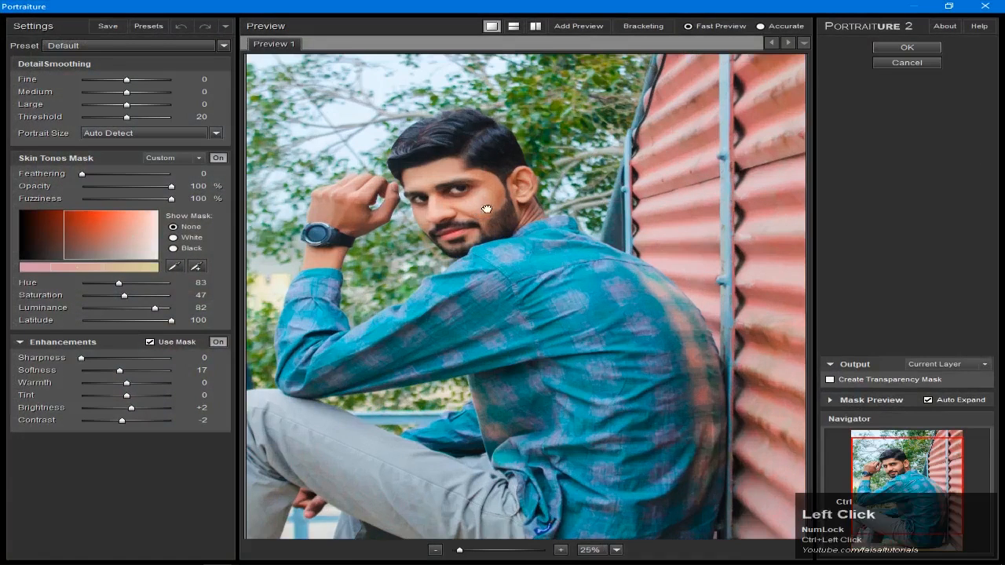
{"action": "left_click", "coordinate": [471, 210], "text": "ctrl"}
{"action": "left_click_drag", "start_coordinate": [471, 197], "coordinate": [494, 267]}
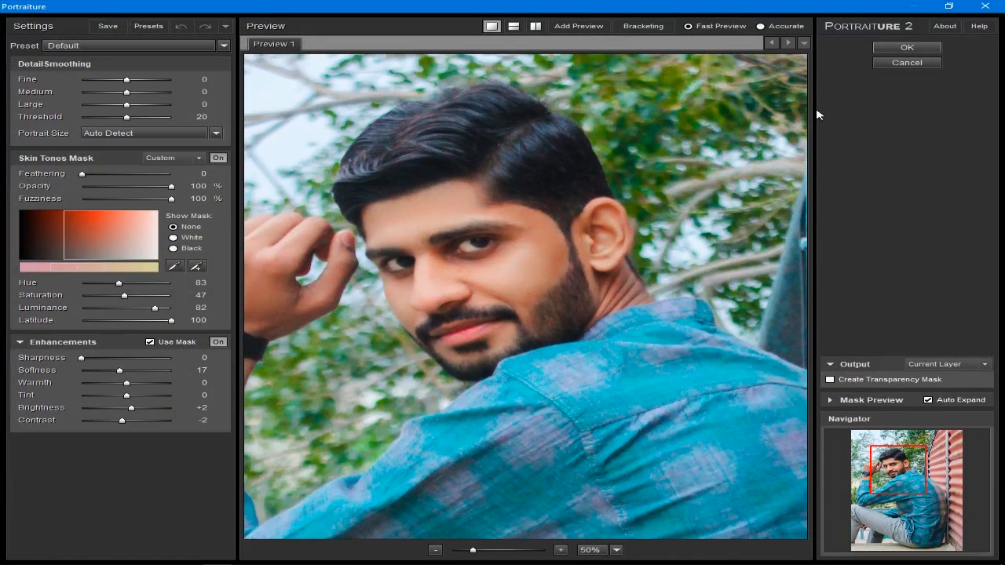
{"action": "left_click", "coordinate": [885, 50]}
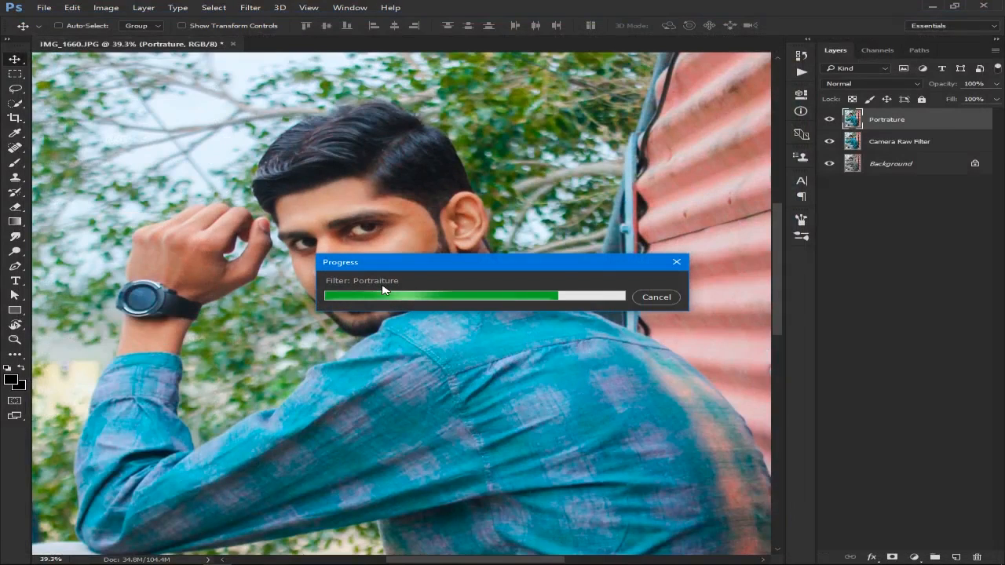
Add a layer mask to the Portrature layer and fill it with black.
{"action": "left_click", "coordinate": [891, 557]}
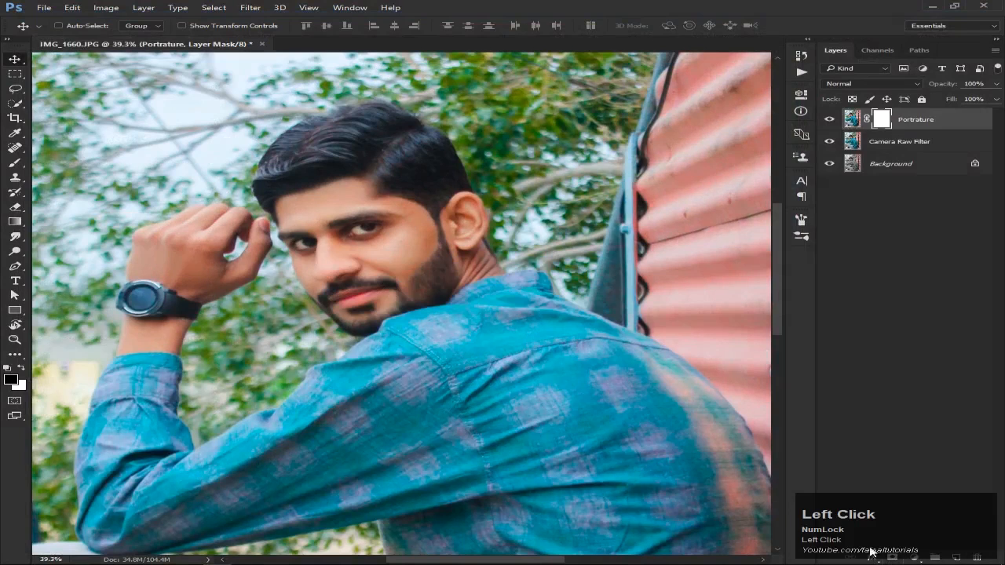
{"action": "key", "text": "x"}
{"action": "key", "text": "ctrl+BackSpace"}
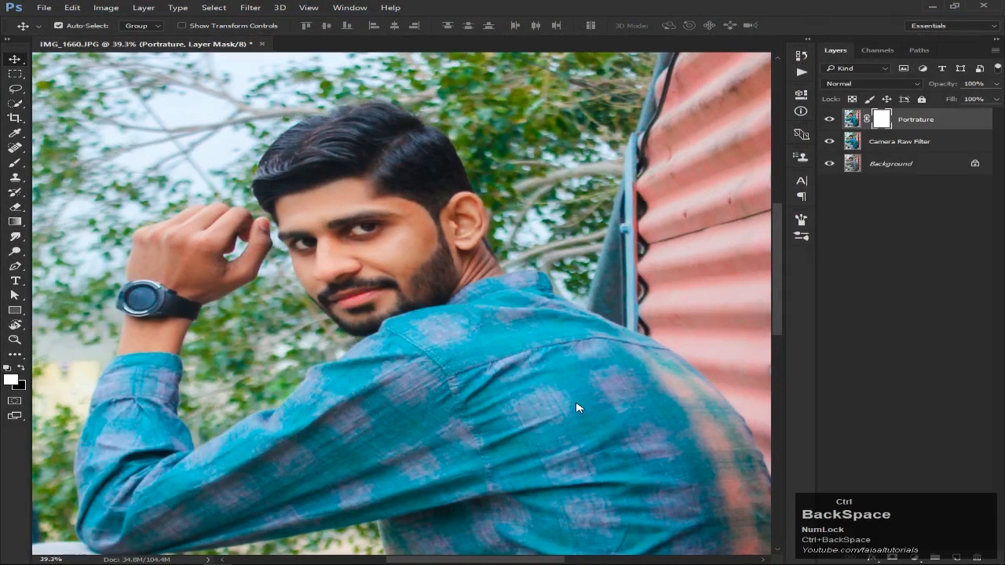
With a soft white brush of 71 px, reduced to 47 px for the chin, paint the mask over the forehead, nose, cheeks and chin.
{"action": "left_click", "coordinate": [337, 246], "text": "ctrl"}
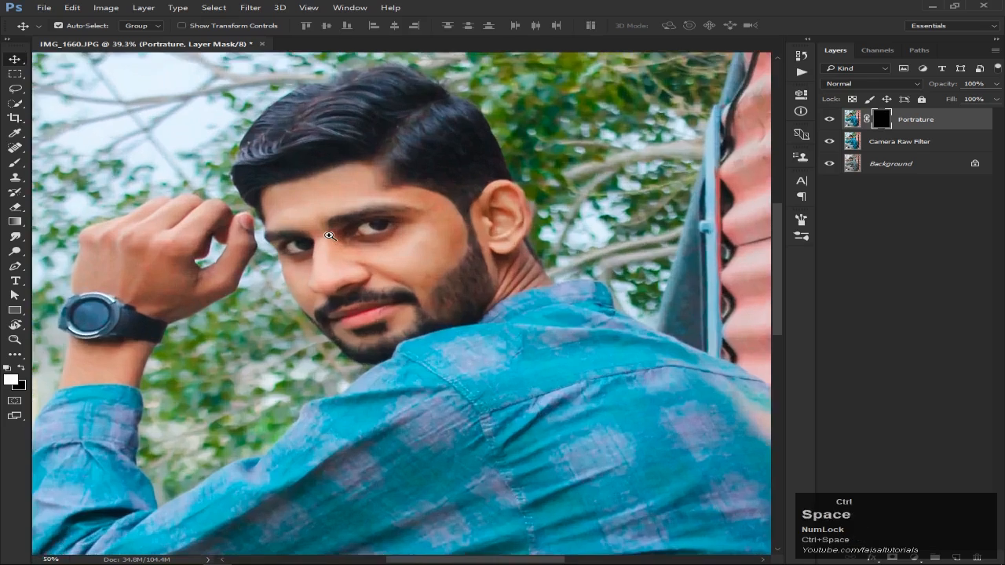
{"action": "left_click", "coordinate": [380, 256], "text": "ctrl"}
{"action": "left_click_drag", "start_coordinate": [382, 256], "coordinate": [422, 256]}
{"action": "key", "text": "b"}
{"action": "right_click", "coordinate": [418, 304], "text": "alt"}
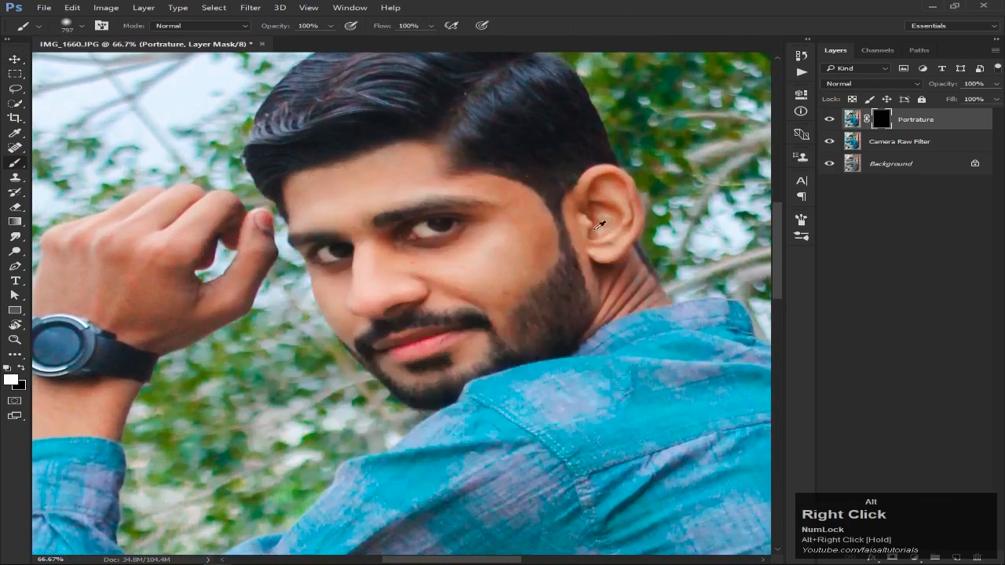
{"action": "right_click", "coordinate": [547, 336], "text": "alt"}
{"action": "right_click", "coordinate": [381, 334], "text": "alt"}
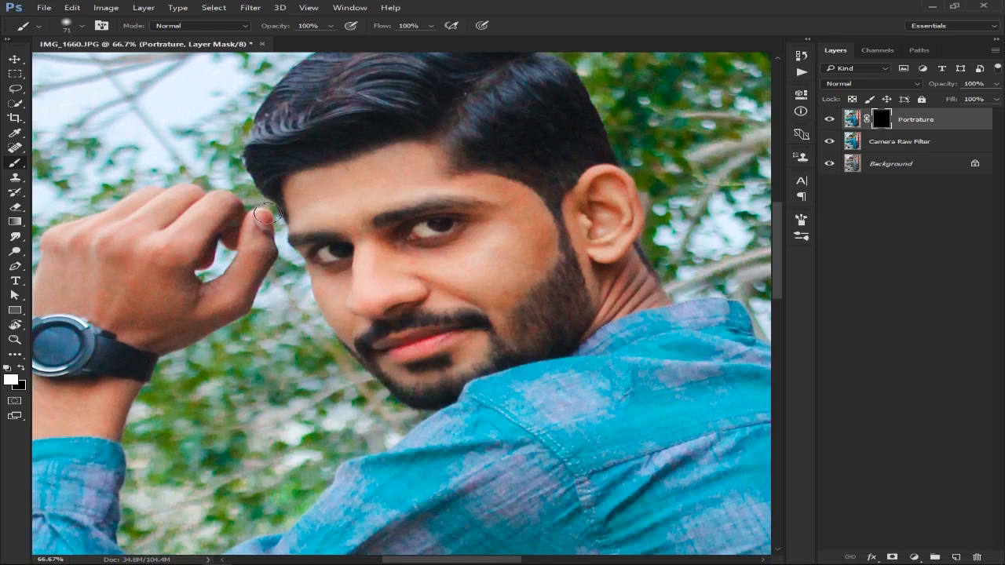
{"action": "mouse_move", "coordinate": [356, 189]}
{"action": "left_mouse_down"}
{"action": "mouse_move", "coordinate": [324, 182]}
{"action": "mouse_move", "coordinate": [418, 161]}
{"action": "mouse_move", "coordinate": [419, 184]}
{"action": "mouse_move", "coordinate": [308, 215]}
{"action": "left_mouse_up"}
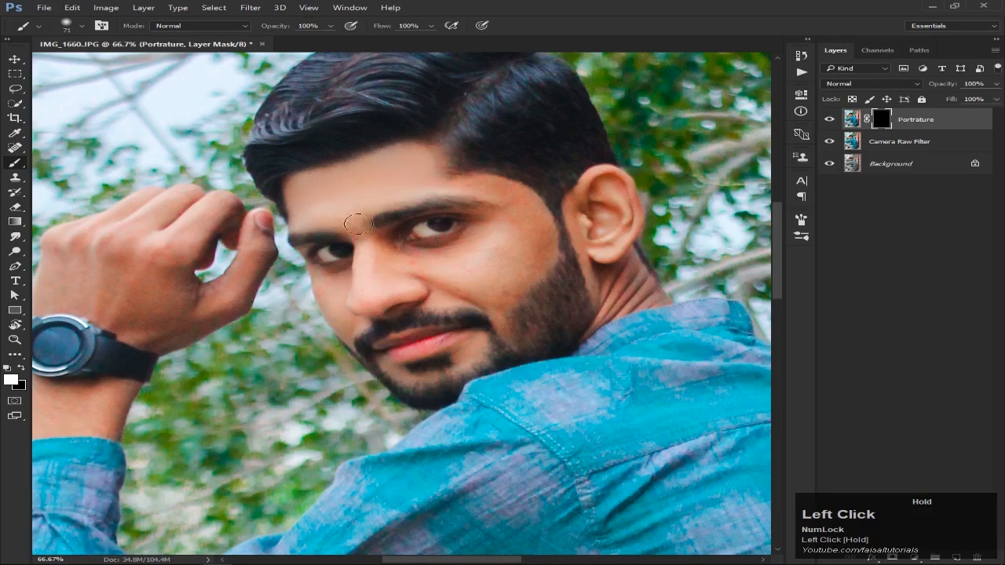
{"action": "mouse_move", "coordinate": [364, 241]}
{"action": "left_mouse_down"}
{"action": "mouse_move", "coordinate": [434, 257]}
{"action": "mouse_move", "coordinate": [399, 255]}
{"action": "mouse_move", "coordinate": [468, 243]}
{"action": "mouse_move", "coordinate": [477, 217]}
{"action": "mouse_move", "coordinate": [470, 265]}
{"action": "mouse_move", "coordinate": [425, 265]}
{"action": "mouse_move", "coordinate": [434, 289]}
{"action": "mouse_move", "coordinate": [478, 304]}
{"action": "left_mouse_up"}
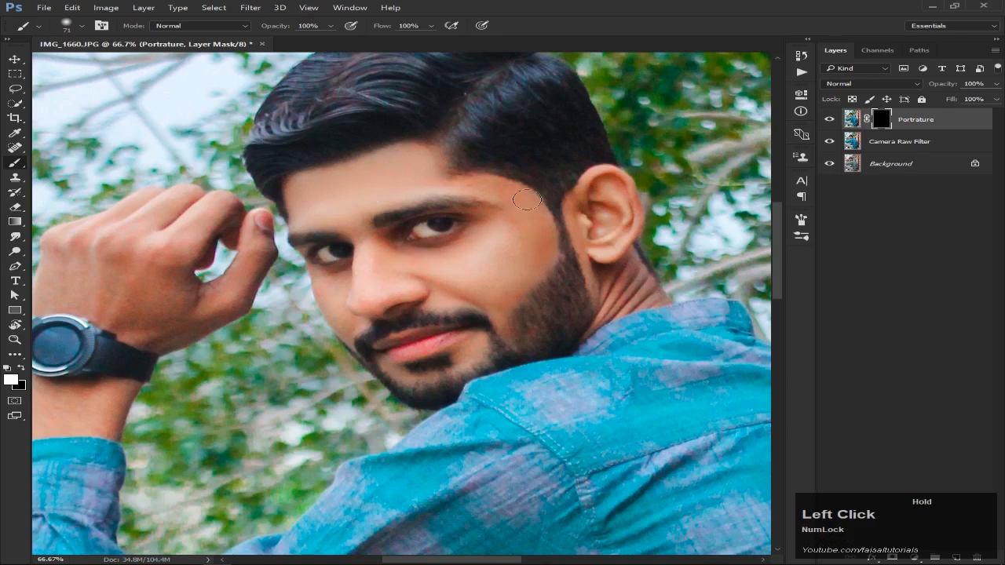
{"action": "left_click_drag", "start_coordinate": [451, 185], "coordinate": [430, 187]}
{"action": "left_click_drag", "start_coordinate": [486, 215], "coordinate": [472, 263]}
{"action": "mouse_move", "coordinate": [423, 304]}
{"action": "left_mouse_down"}
{"action": "mouse_move", "coordinate": [357, 294]}
{"action": "mouse_move", "coordinate": [358, 244]}
{"action": "mouse_move", "coordinate": [342, 275]}
{"action": "mouse_move", "coordinate": [318, 279]}
{"action": "mouse_move", "coordinate": [349, 337]}
{"action": "mouse_move", "coordinate": [392, 336]}
{"action": "left_mouse_up"}
{"action": "mouse_move", "coordinate": [463, 342]}
{"action": "left_mouse_down"}
{"action": "mouse_move", "coordinate": [394, 368]}
{"action": "mouse_move", "coordinate": [397, 378]}
{"action": "left_mouse_up"}
{"action": "right_click", "coordinate": [394, 368], "text": "alt"}
{"action": "left_click", "coordinate": [398, 370]}
Paint the mask white over the ear and neck with the soft 47 px brush.
{"action": "mouse_move", "coordinate": [595, 197]}
{"action": "left_mouse_down"}
{"action": "mouse_move", "coordinate": [575, 212]}
{"action": "mouse_move", "coordinate": [585, 249]}
{"action": "left_mouse_up"}
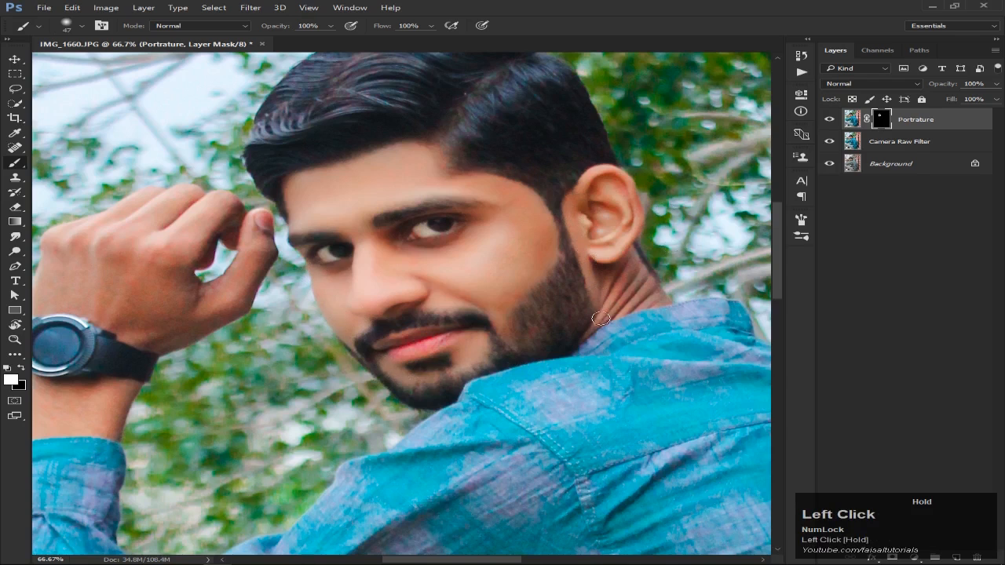
{"action": "left_click_drag", "start_coordinate": [615, 313], "coordinate": [661, 293]}
{"action": "left_click_drag", "start_coordinate": [627, 238], "coordinate": [635, 206]}
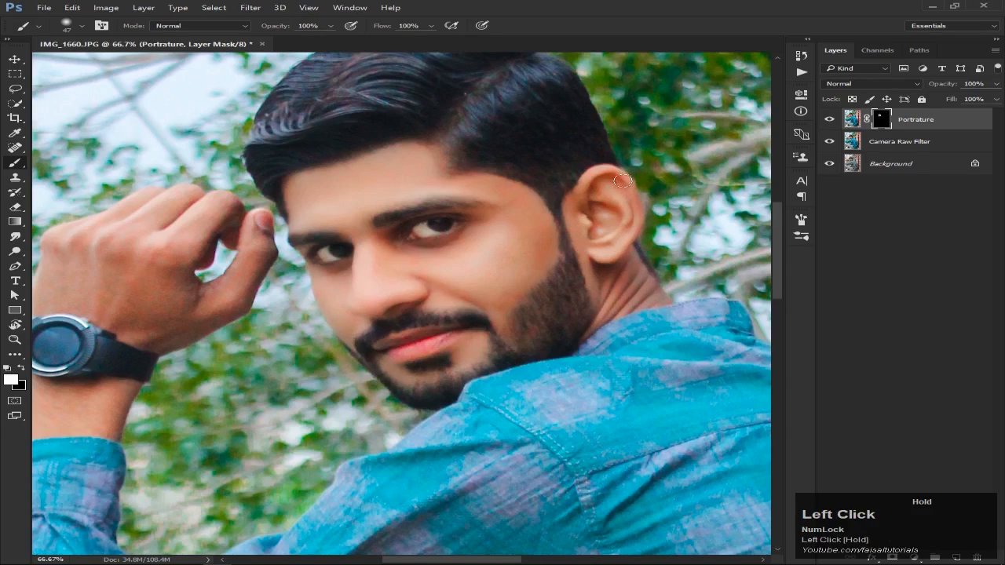
{"action": "mouse_move", "coordinate": [590, 182]}
{"action": "left_mouse_down"}
{"action": "mouse_move", "coordinate": [589, 246]}
{"action": "mouse_move", "coordinate": [614, 258]}
{"action": "left_mouse_up"}
{"action": "key", "text": "space"}
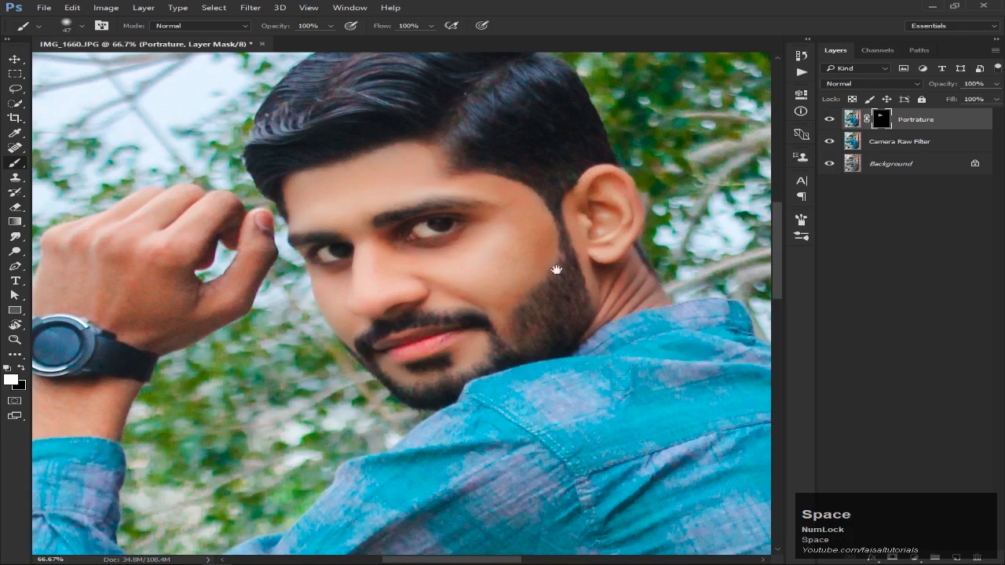
Show the mask on its own and fill the unpainted gaps in the ear and neck area with a 50 px white brush.
{"action": "left_click", "coordinate": [882, 120], "text": "alt"}
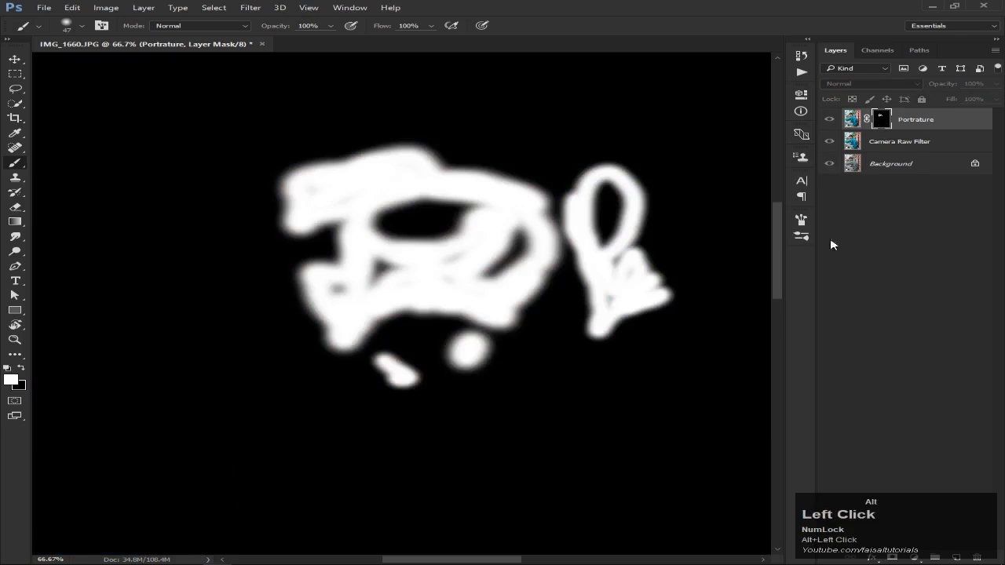
{"action": "right_click", "coordinate": [606, 266], "text": "alt"}
{"action": "right_click", "coordinate": [625, 281], "text": "alt"}
{"action": "mouse_move", "coordinate": [615, 270]}
{"action": "left_mouse_down"}
{"action": "mouse_move", "coordinate": [615, 251]}
{"action": "mouse_move", "coordinate": [630, 265]}
{"action": "left_mouse_up"}
{"action": "mouse_move", "coordinate": [621, 300]}
{"action": "left_mouse_down"}
{"action": "mouse_move", "coordinate": [604, 181]}
{"action": "mouse_move", "coordinate": [618, 215]}
{"action": "mouse_move", "coordinate": [609, 251]}
{"action": "mouse_move", "coordinate": [629, 206]}
{"action": "mouse_move", "coordinate": [614, 185]}
{"action": "mouse_move", "coordinate": [605, 188]}
{"action": "mouse_move", "coordinate": [617, 233]}
{"action": "mouse_move", "coordinate": [598, 185]}
{"action": "mouse_move", "coordinate": [591, 229]}
{"action": "left_mouse_up"}
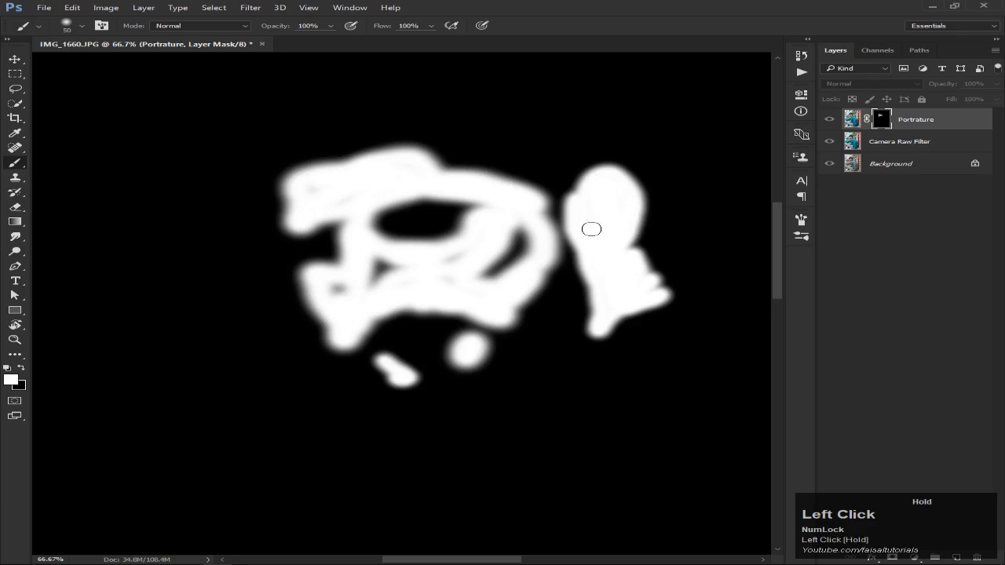
{"action": "left_click", "coordinate": [881, 120], "text": "alt"}
Fill the gaps in the cheeks and nose area in the mask-only view, leaving the eye unpainted, and return to the photo.
{"action": "left_click", "coordinate": [881, 120], "text": "alt"}
{"action": "mouse_move", "coordinate": [489, 283]}
{"action": "left_mouse_down"}
{"action": "mouse_move", "coordinate": [519, 227]}
{"action": "mouse_move", "coordinate": [514, 266]}
{"action": "mouse_move", "coordinate": [527, 240]}
{"action": "mouse_move", "coordinate": [521, 214]}
{"action": "left_mouse_up"}
{"action": "mouse_move", "coordinate": [512, 263]}
{"action": "left_mouse_down"}
{"action": "mouse_move", "coordinate": [511, 229]}
{"action": "mouse_move", "coordinate": [476, 275]}
{"action": "mouse_move", "coordinate": [454, 282]}
{"action": "mouse_move", "coordinate": [451, 253]}
{"action": "mouse_move", "coordinate": [460, 263]}
{"action": "mouse_move", "coordinate": [375, 292]}
{"action": "mouse_move", "coordinate": [375, 270]}
{"action": "mouse_move", "coordinate": [389, 257]}
{"action": "mouse_move", "coordinate": [363, 297]}
{"action": "mouse_move", "coordinate": [339, 292]}
{"action": "mouse_move", "coordinate": [383, 277]}
{"action": "mouse_move", "coordinate": [346, 193]}
{"action": "mouse_move", "coordinate": [381, 196]}
{"action": "mouse_move", "coordinate": [331, 204]}
{"action": "mouse_move", "coordinate": [309, 192]}
{"action": "left_mouse_up"}
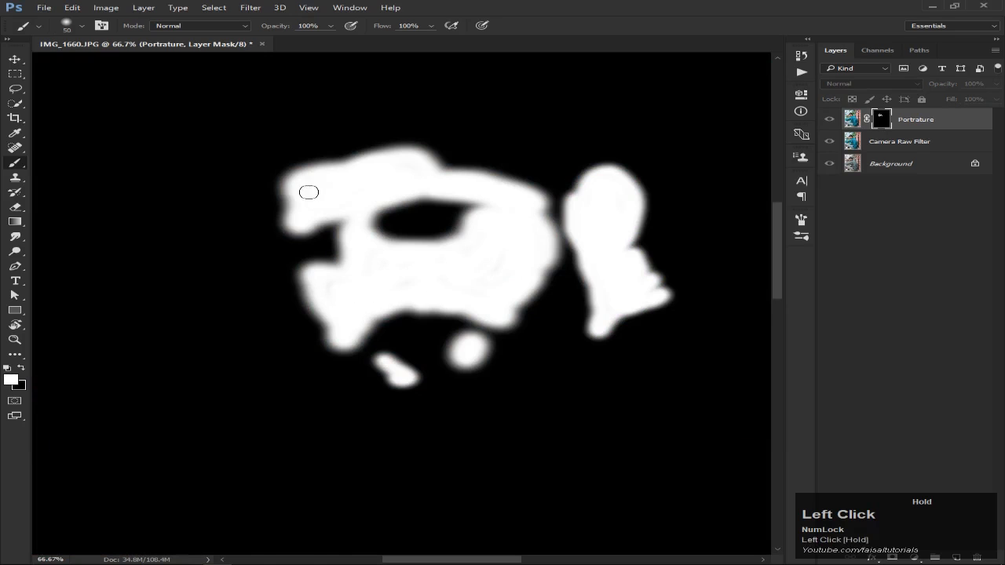
{"action": "left_click", "coordinate": [881, 118], "text": "alt"}
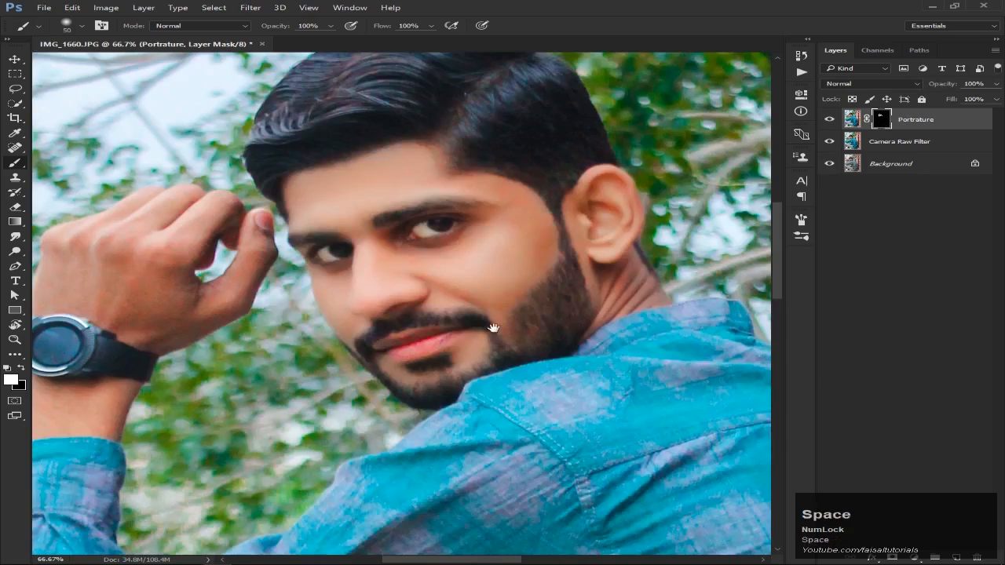
Paint the mask white over the raised hand and wrist with a larger soft brush, filling missed spots on the hand in the mask-only view.
{"action": "left_click_drag", "start_coordinate": [486, 329], "coordinate": [531, 342]}
{"action": "right_click", "coordinate": [198, 269], "text": "alt"}
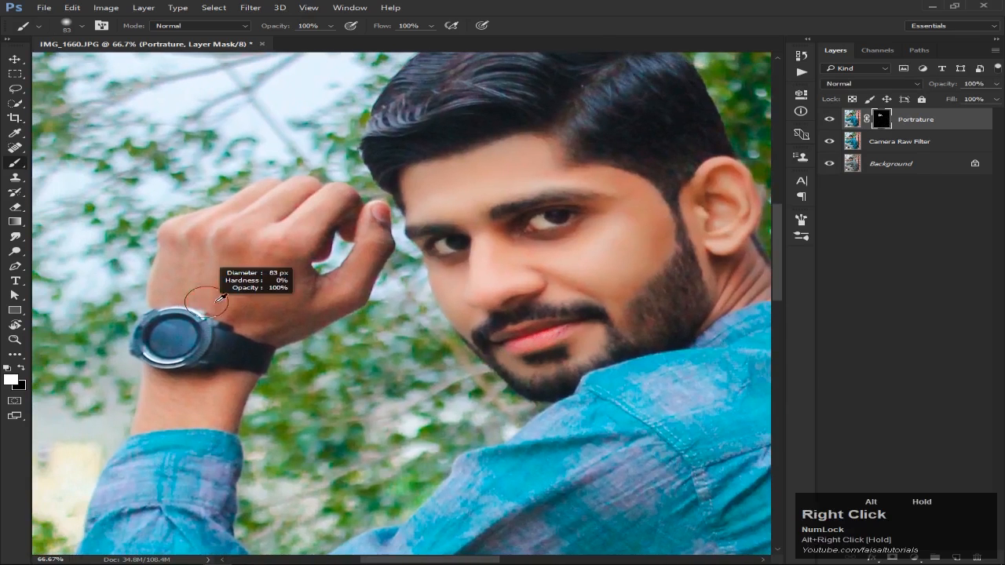
{"action": "mouse_move", "coordinate": [188, 267]}
{"action": "left_mouse_down"}
{"action": "mouse_move", "coordinate": [165, 278]}
{"action": "mouse_move", "coordinate": [163, 300]}
{"action": "mouse_move", "coordinate": [178, 290]}
{"action": "mouse_move", "coordinate": [250, 329]}
{"action": "mouse_move", "coordinate": [299, 320]}
{"action": "mouse_move", "coordinate": [288, 333]}
{"action": "mouse_move", "coordinate": [353, 290]}
{"action": "mouse_move", "coordinate": [310, 290]}
{"action": "mouse_move", "coordinate": [265, 324]}
{"action": "mouse_move", "coordinate": [260, 303]}
{"action": "mouse_move", "coordinate": [245, 323]}
{"action": "mouse_move", "coordinate": [266, 290]}
{"action": "mouse_move", "coordinate": [278, 317]}
{"action": "mouse_move", "coordinate": [297, 326]}
{"action": "mouse_move", "coordinate": [339, 265]}
{"action": "mouse_move", "coordinate": [347, 271]}
{"action": "mouse_move", "coordinate": [378, 246]}
{"action": "mouse_move", "coordinate": [377, 210]}
{"action": "left_mouse_up"}
{"action": "mouse_move", "coordinate": [320, 297]}
{"action": "left_mouse_down"}
{"action": "mouse_move", "coordinate": [283, 272]}
{"action": "mouse_move", "coordinate": [307, 264]}
{"action": "mouse_move", "coordinate": [343, 209]}
{"action": "mouse_move", "coordinate": [353, 227]}
{"action": "mouse_move", "coordinate": [336, 192]}
{"action": "mouse_move", "coordinate": [279, 184]}
{"action": "left_mouse_up"}
{"action": "mouse_move", "coordinate": [193, 221]}
{"action": "left_mouse_down"}
{"action": "mouse_move", "coordinate": [183, 266]}
{"action": "mouse_move", "coordinate": [238, 345]}
{"action": "left_mouse_up"}
{"action": "mouse_move", "coordinate": [149, 381]}
{"action": "left_mouse_down"}
{"action": "mouse_move", "coordinate": [230, 381]}
{"action": "mouse_move", "coordinate": [226, 423]}
{"action": "mouse_move", "coordinate": [227, 399]}
{"action": "mouse_move", "coordinate": [208, 386]}
{"action": "mouse_move", "coordinate": [162, 386]}
{"action": "mouse_move", "coordinate": [149, 393]}
{"action": "mouse_move", "coordinate": [144, 427]}
{"action": "mouse_move", "coordinate": [212, 396]}
{"action": "left_mouse_up"}
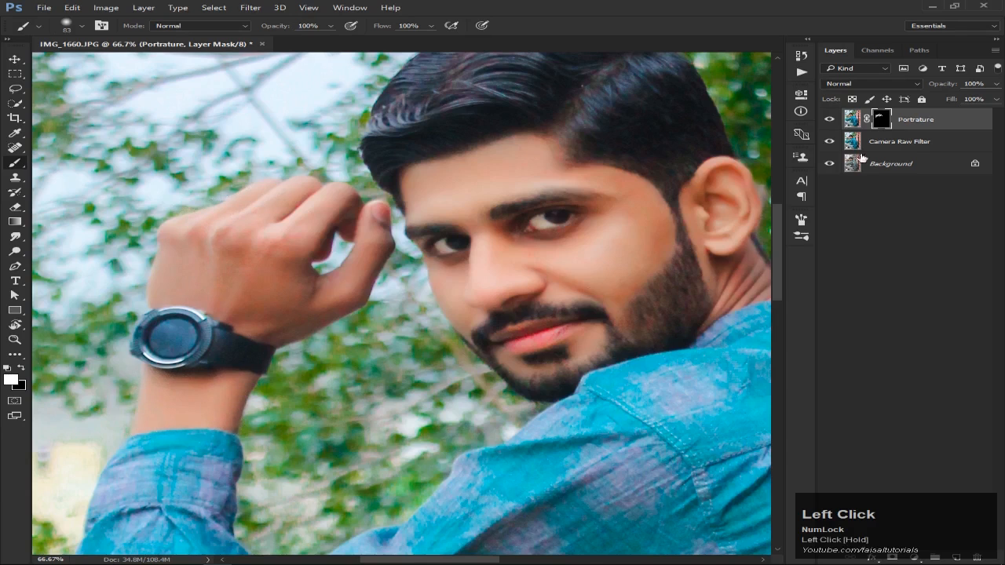
{"action": "left_click", "coordinate": [879, 122], "text": "alt"}
{"action": "mouse_move", "coordinate": [257, 283]}
{"action": "left_mouse_down"}
{"action": "mouse_move", "coordinate": [232, 280]}
{"action": "mouse_move", "coordinate": [209, 247]}
{"action": "mouse_move", "coordinate": [223, 280]}
{"action": "mouse_move", "coordinate": [217, 287]}
{"action": "mouse_move", "coordinate": [202, 255]}
{"action": "mouse_move", "coordinate": [210, 233]}
{"action": "mouse_move", "coordinate": [288, 205]}
{"action": "mouse_move", "coordinate": [313, 208]}
{"action": "mouse_move", "coordinate": [251, 283]}
{"action": "mouse_move", "coordinate": [254, 235]}
{"action": "mouse_move", "coordinate": [294, 226]}
{"action": "mouse_move", "coordinate": [267, 225]}
{"action": "mouse_move", "coordinate": [301, 237]}
{"action": "mouse_move", "coordinate": [324, 268]}
{"action": "mouse_move", "coordinate": [223, 259]}
{"action": "mouse_move", "coordinate": [202, 244]}
{"action": "mouse_move", "coordinate": [245, 215]}
{"action": "mouse_move", "coordinate": [303, 199]}
{"action": "left_mouse_up"}
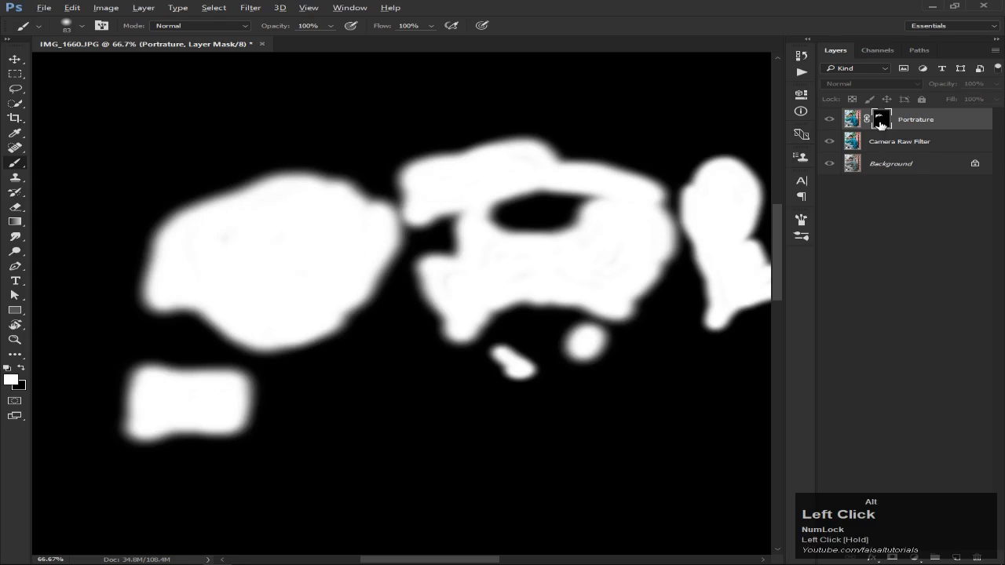
{"action": "left_click", "coordinate": [880, 120], "text": "alt"}
Paint the mask white over the lower hand under the knee with a soft 45 px brush, filling missed spots in the mask-only view.
{"action": "scroll", "coordinate": [465, 289], "scroll_direction": "down", "scroll_amount": 4}
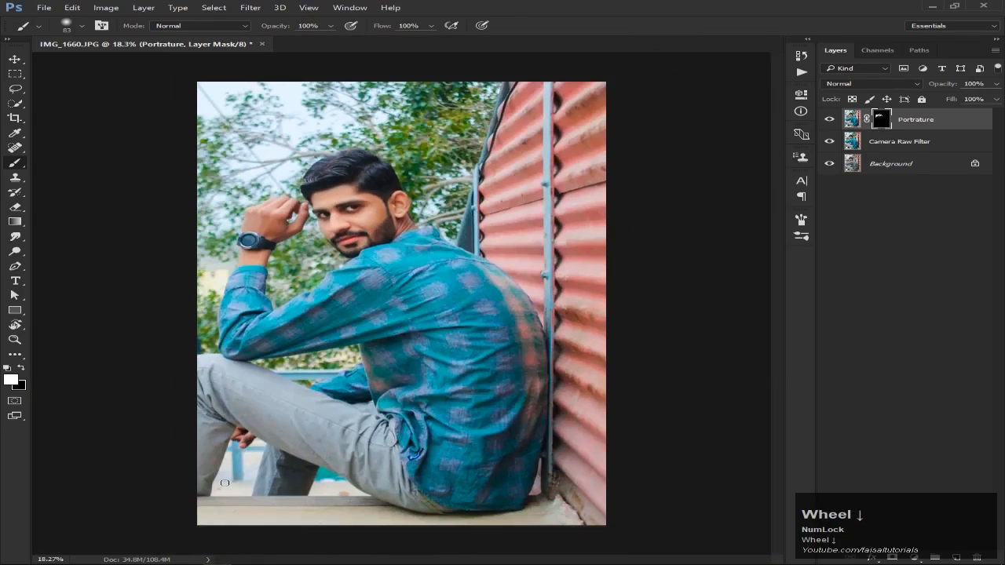
{"action": "scroll", "coordinate": [225, 483], "scroll_direction": "up", "scroll_amount": 10}
{"action": "right_click", "coordinate": [319, 346], "text": "alt"}
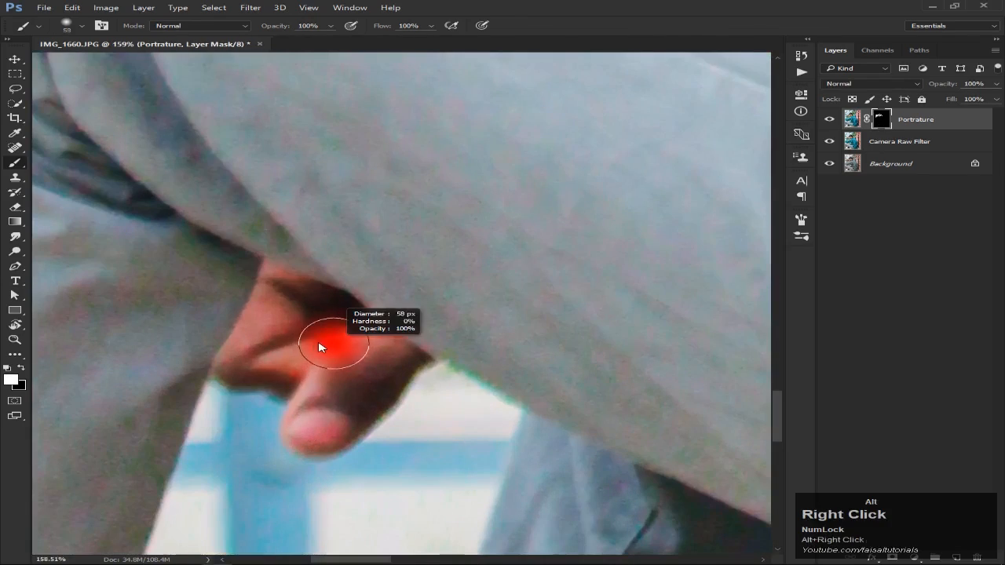
{"action": "mouse_move", "coordinate": [282, 281]}
{"action": "left_mouse_down"}
{"action": "mouse_move", "coordinate": [347, 310]}
{"action": "mouse_move", "coordinate": [254, 333]}
{"action": "mouse_move", "coordinate": [258, 359]}
{"action": "mouse_move", "coordinate": [348, 386]}
{"action": "mouse_move", "coordinate": [319, 441]}
{"action": "mouse_move", "coordinate": [361, 408]}
{"action": "mouse_move", "coordinate": [392, 354]}
{"action": "mouse_move", "coordinate": [359, 359]}
{"action": "mouse_move", "coordinate": [377, 368]}
{"action": "mouse_move", "coordinate": [335, 303]}
{"action": "left_mouse_up"}
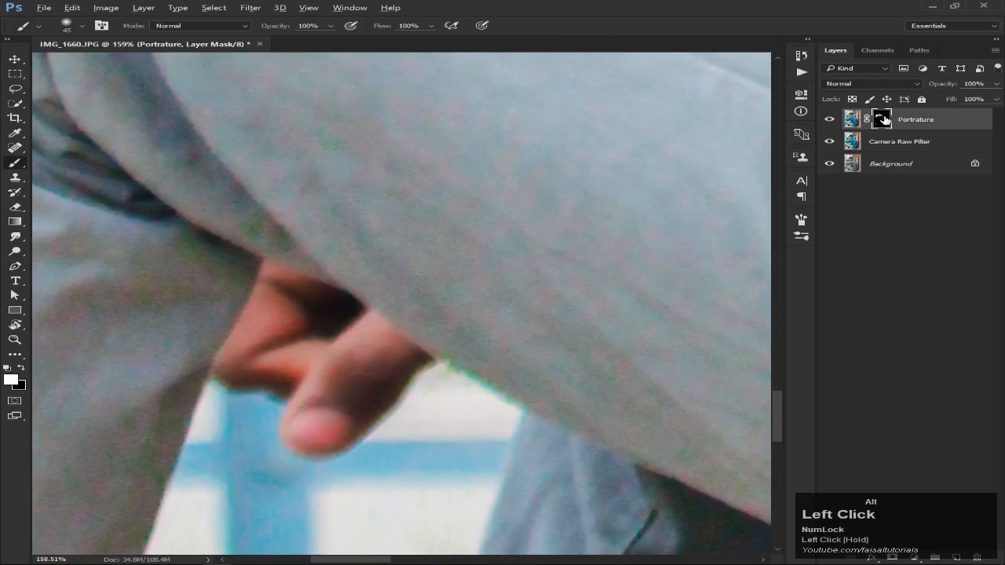
{"action": "left_click", "coordinate": [883, 119], "text": "alt"}
{"action": "mouse_move", "coordinate": [278, 337]}
{"action": "left_mouse_down"}
{"action": "mouse_move", "coordinate": [381, 314]}
{"action": "mouse_move", "coordinate": [409, 326]}
{"action": "left_mouse_up"}
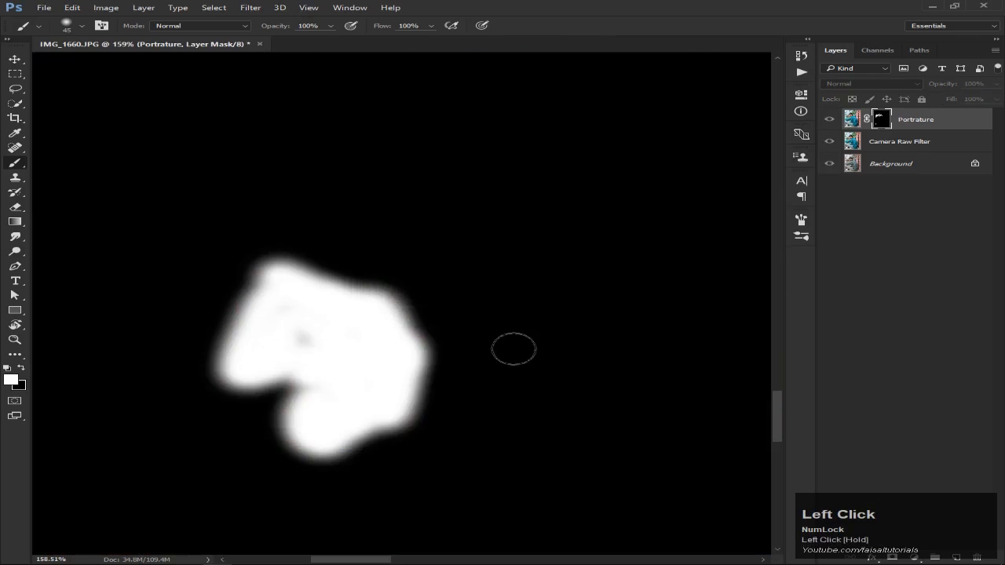
{"action": "left_click", "coordinate": [881, 119], "text": "alt"}
Save the layered document as IMG_1660.psd in Photoshop format on New Volume (D:).
{"action": "scroll", "coordinate": [526, 292], "scroll_direction": "down", "scroll_amount": 5}
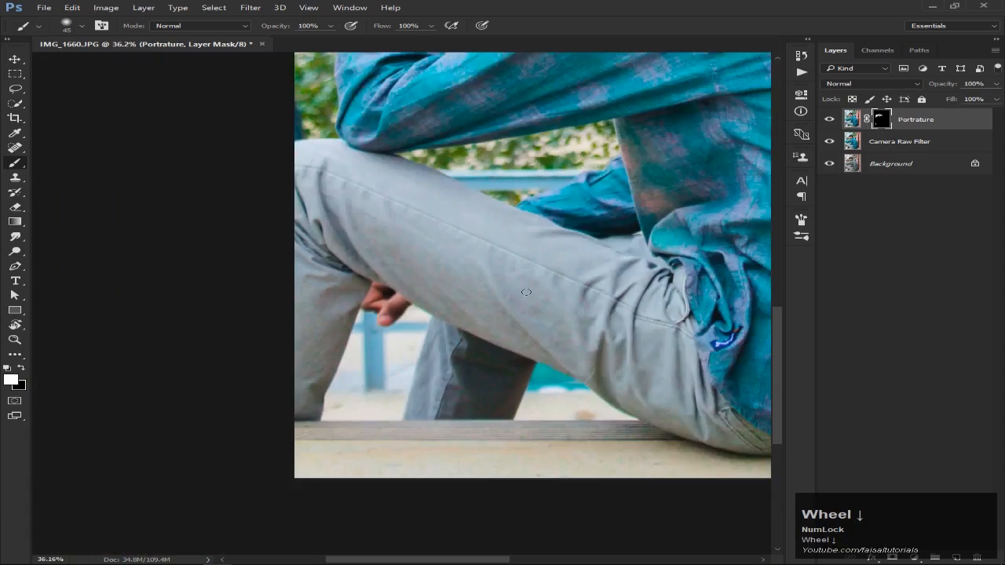
{"action": "scroll", "coordinate": [604, 311], "scroll_direction": "down", "scroll_amount": 2}
{"action": "key", "text": "space"}
{"action": "left_click_drag", "start_coordinate": [714, 97], "coordinate": [451, 422]}
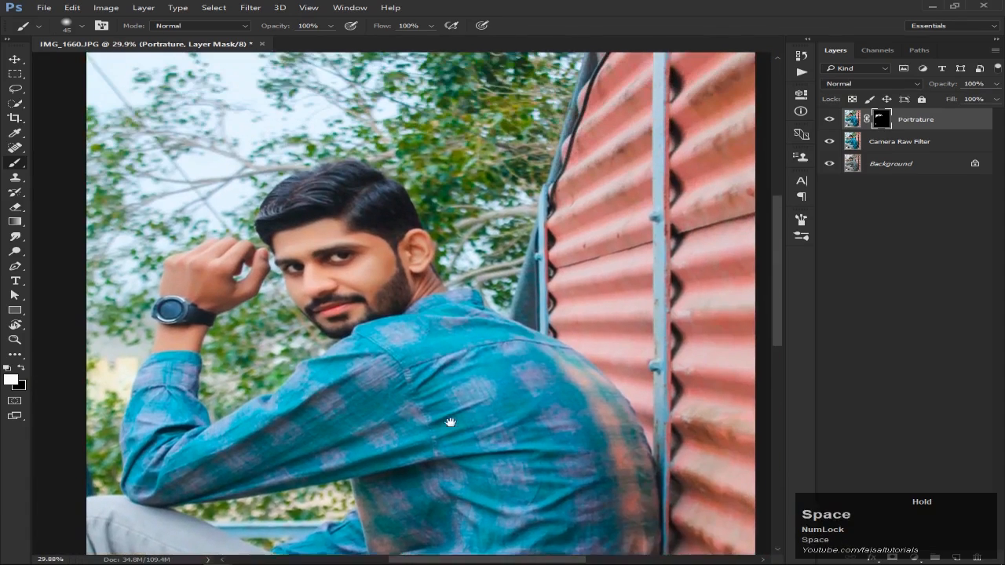
{"action": "key", "text": "ctrl+s"}
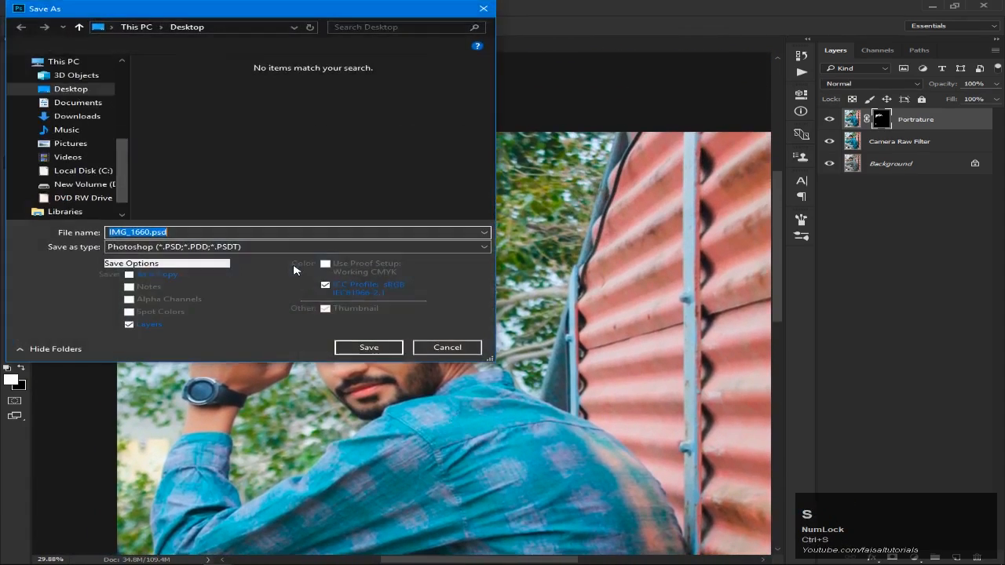
{"action": "left_click", "coordinate": [82, 184]}
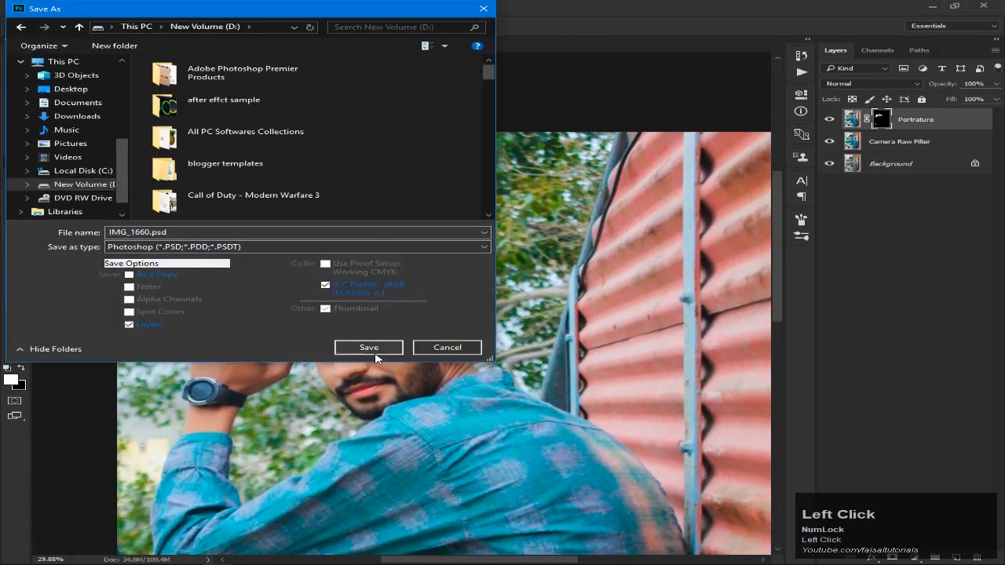
{"action": "left_click", "coordinate": [368, 346]}
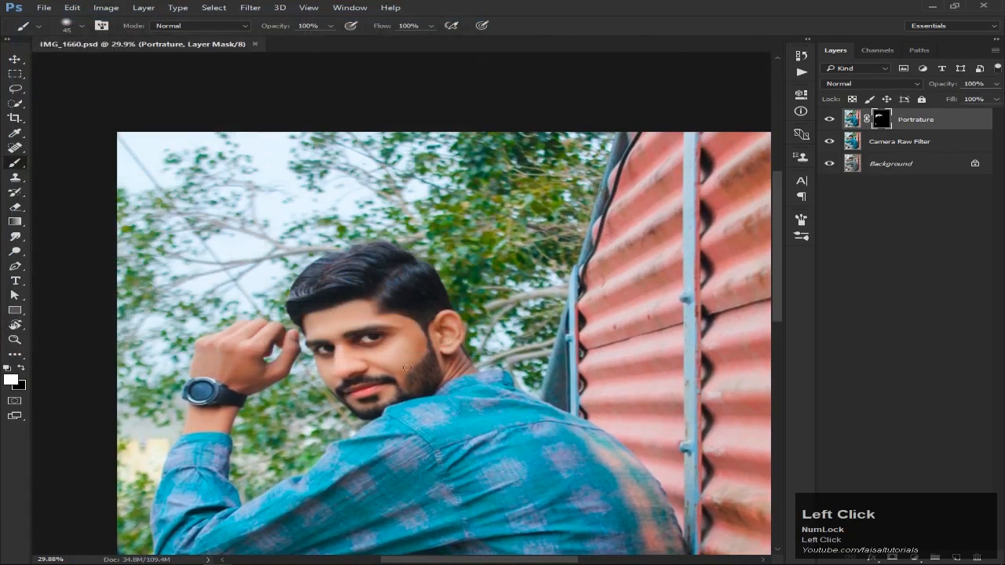
Stamp all visible layers into a new merged layer above the Portrature layer and check the face up close.
{"action": "scroll", "coordinate": [406, 367], "scroll_direction": "up", "scroll_amount": 3}
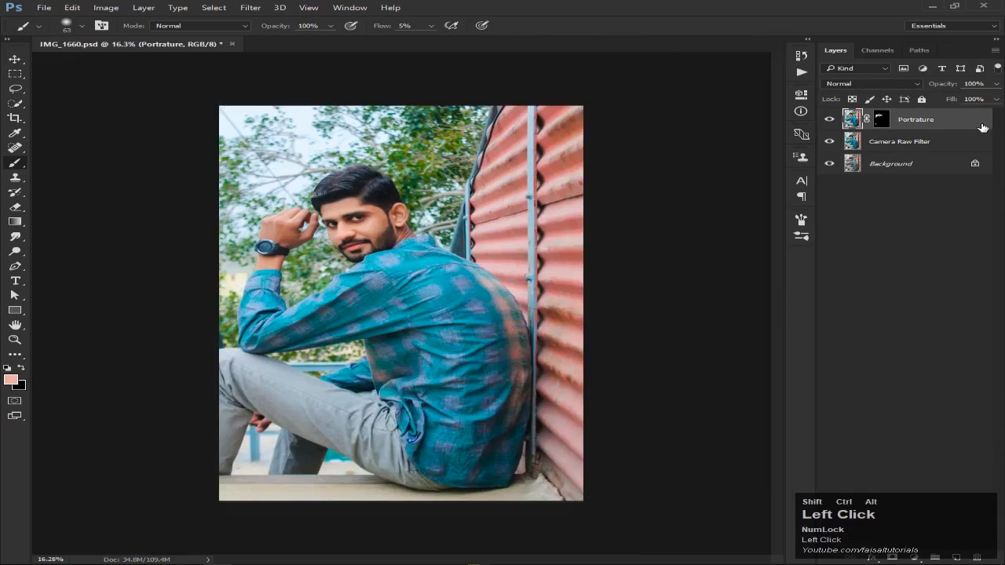
{"action": "key", "text": "ctrl+shift+alt+e"}
{"action": "scroll", "coordinate": [350, 227], "scroll_direction": "up", "scroll_amount": 4}
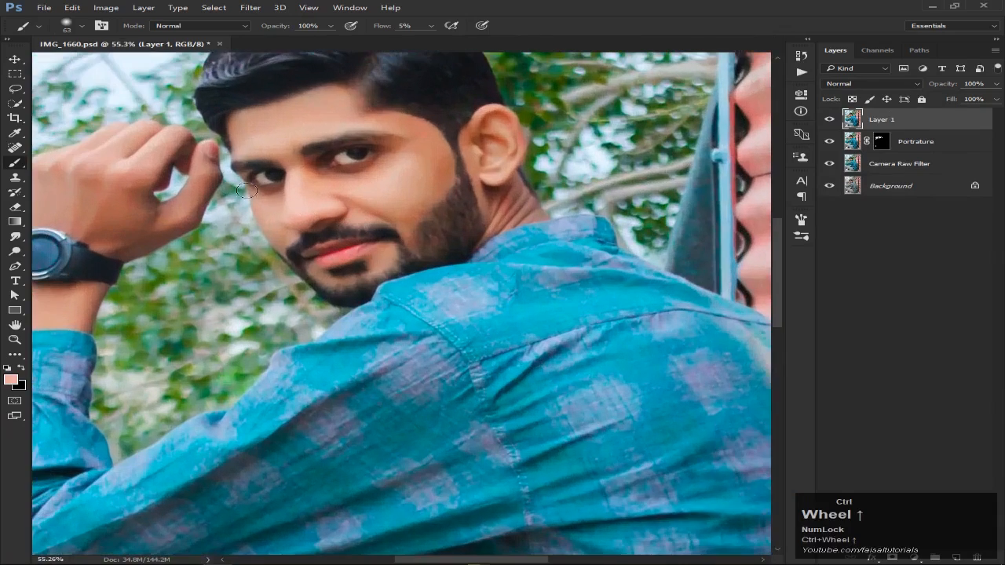
{"action": "left_click", "coordinate": [19, 62]}
{"action": "left_click_drag", "start_coordinate": [337, 162], "coordinate": [349, 288]}
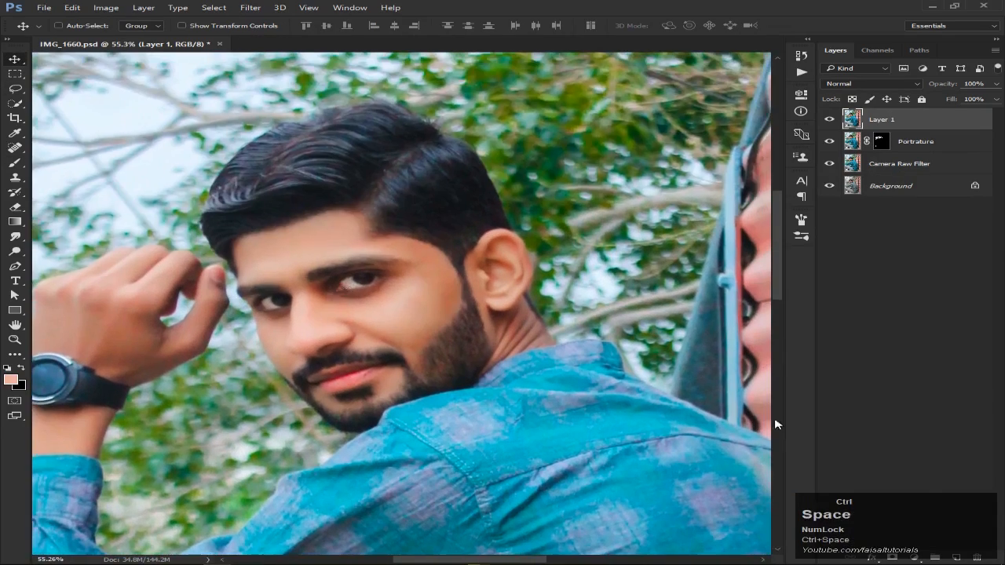
{"action": "scroll", "coordinate": [425, 316], "scroll_direction": "down", "scroll_amount": 3}
{"action": "scroll", "coordinate": [425, 316], "scroll_direction": "down", "scroll_amount": 2}
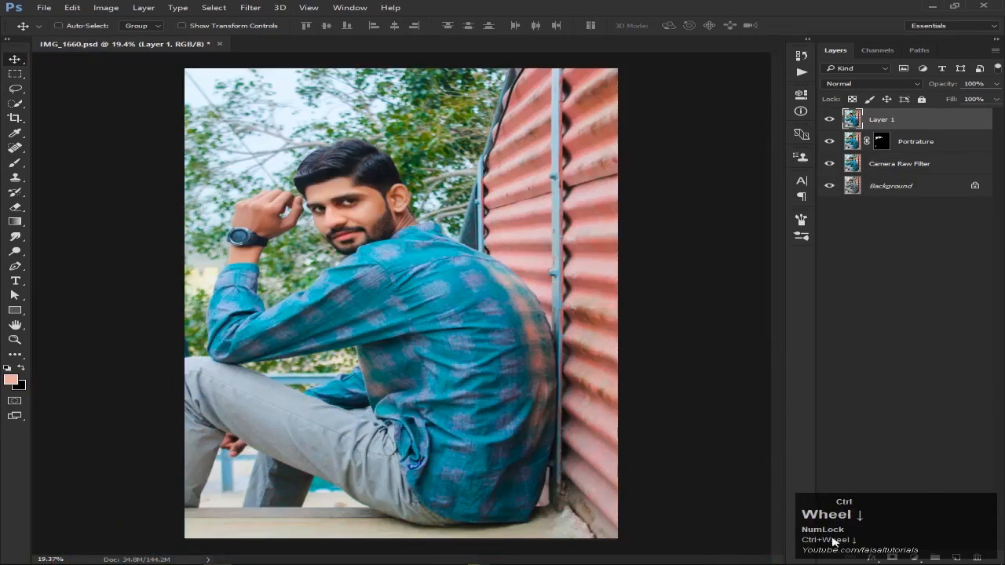
Add a Brightness/Contrast adjustment layer with brightness at 9 and the contrast raised slightly.
{"action": "left_click", "coordinate": [912, 559]}
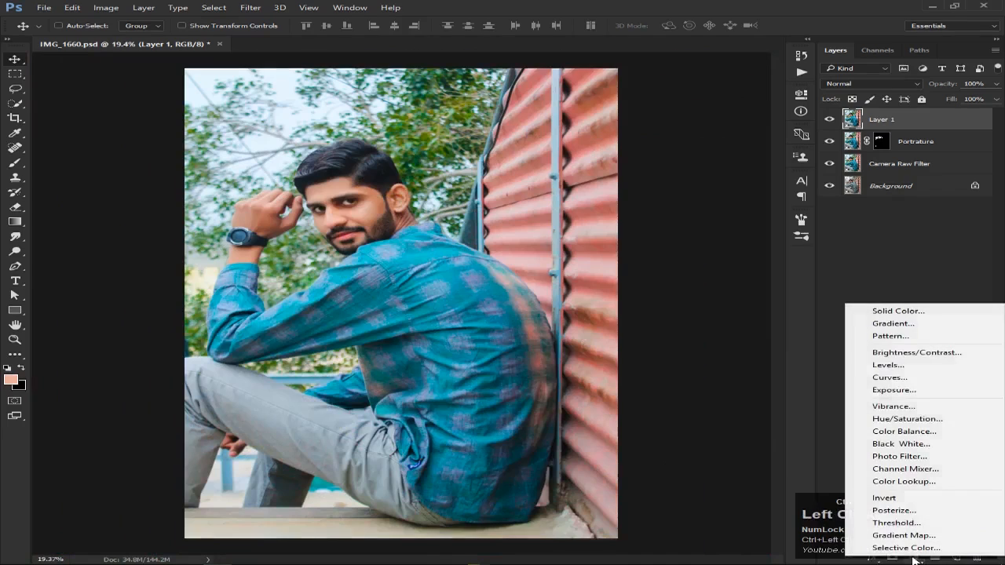
{"action": "left_click", "coordinate": [915, 353]}
{"action": "left_click_drag", "start_coordinate": [666, 156], "coordinate": [673, 156]}
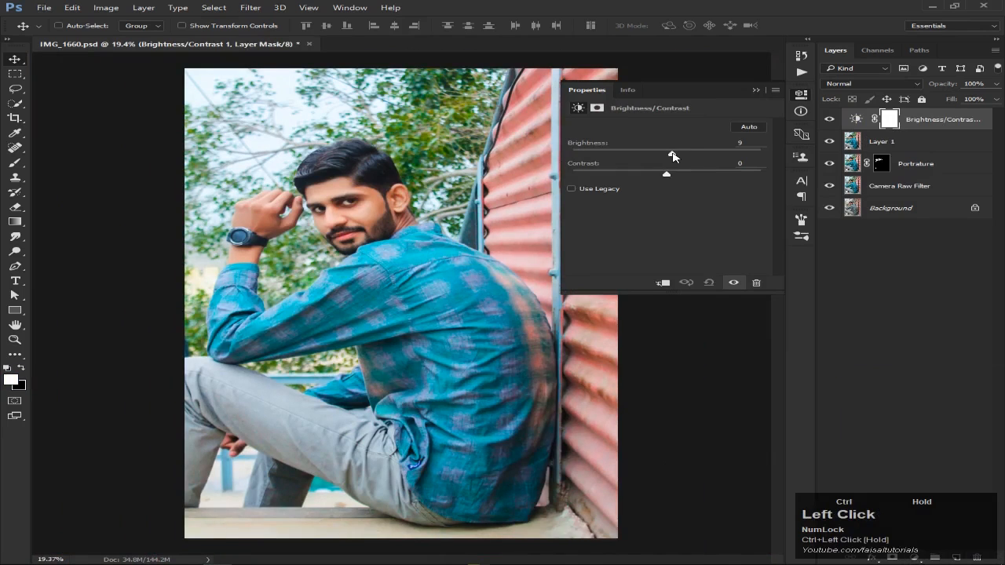
{"action": "left_click_drag", "start_coordinate": [667, 177], "coordinate": [694, 180]}
{"action": "left_click_drag", "start_coordinate": [681, 175], "coordinate": [680, 177]}
{"action": "left_click", "coordinate": [755, 91]}
Add a Selective Color adjustment layer and set the Greens to Magenta +29% and Yellow +25%.
{"action": "left_click", "coordinate": [919, 557]}
{"action": "left_click", "coordinate": [875, 547]}
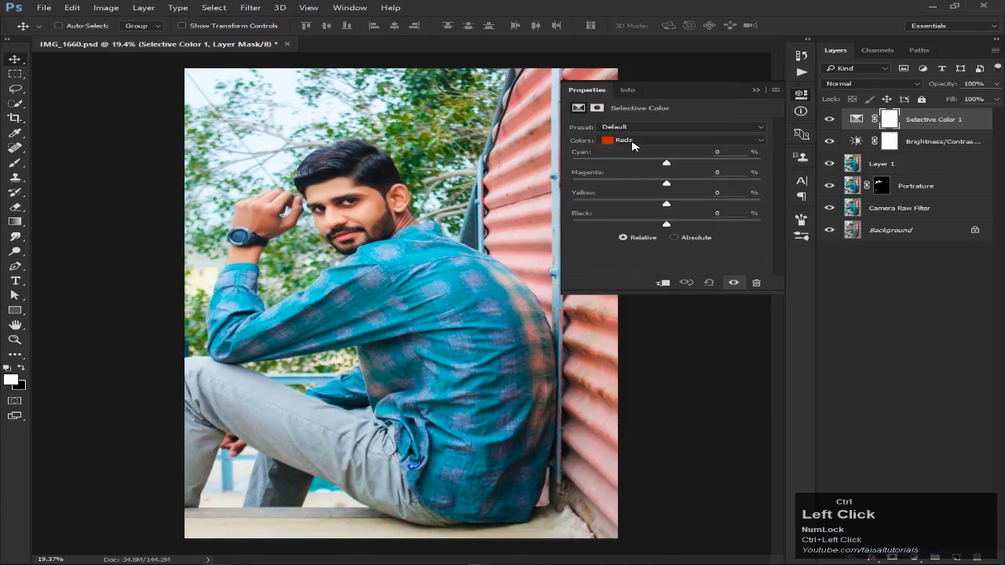
{"action": "left_click", "coordinate": [633, 142]}
{"action": "left_click", "coordinate": [632, 172]}
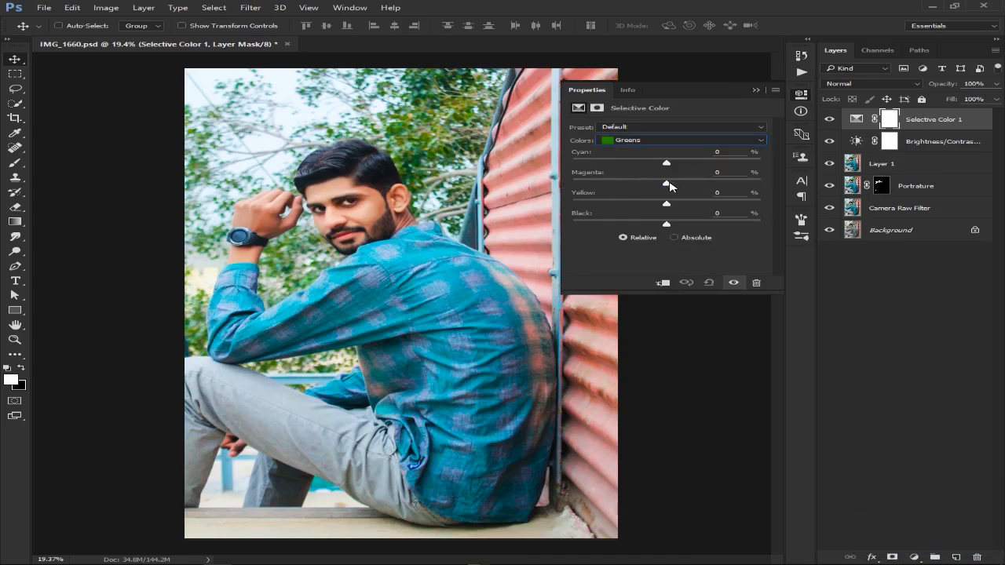
{"action": "left_click_drag", "start_coordinate": [667, 184], "coordinate": [691, 205]}
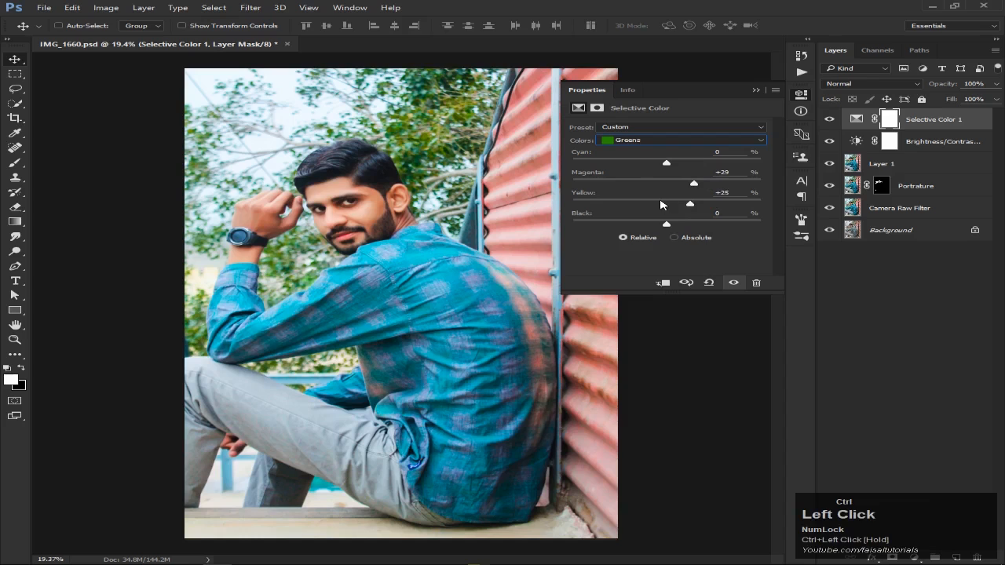
In the Selective Color adjustment, set Black to +3% for the Blacks and Cyan to -21% for the Reds.
{"action": "left_click", "coordinate": [654, 141]}
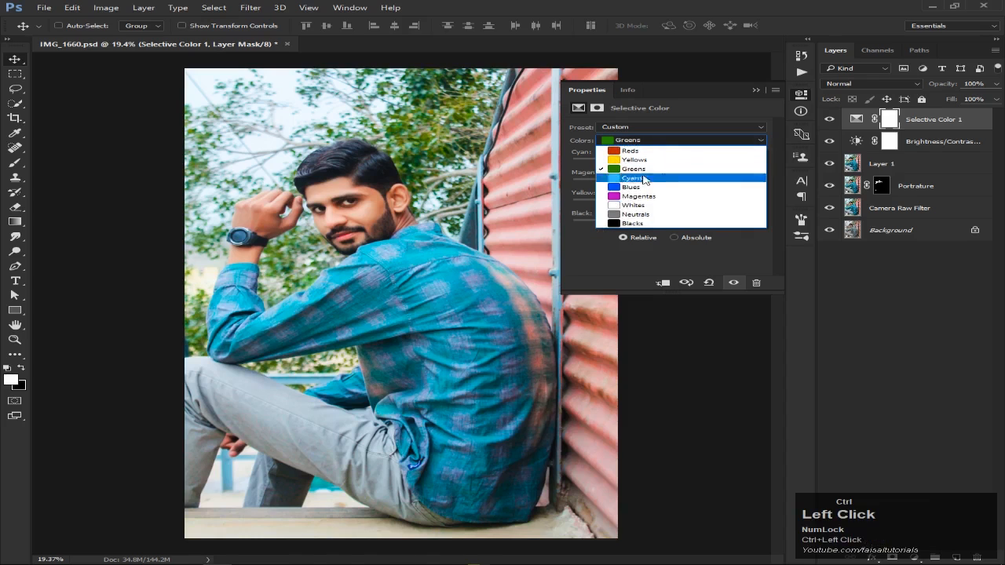
{"action": "left_click", "coordinate": [641, 226]}
{"action": "left_click_drag", "start_coordinate": [667, 226], "coordinate": [669, 226]}
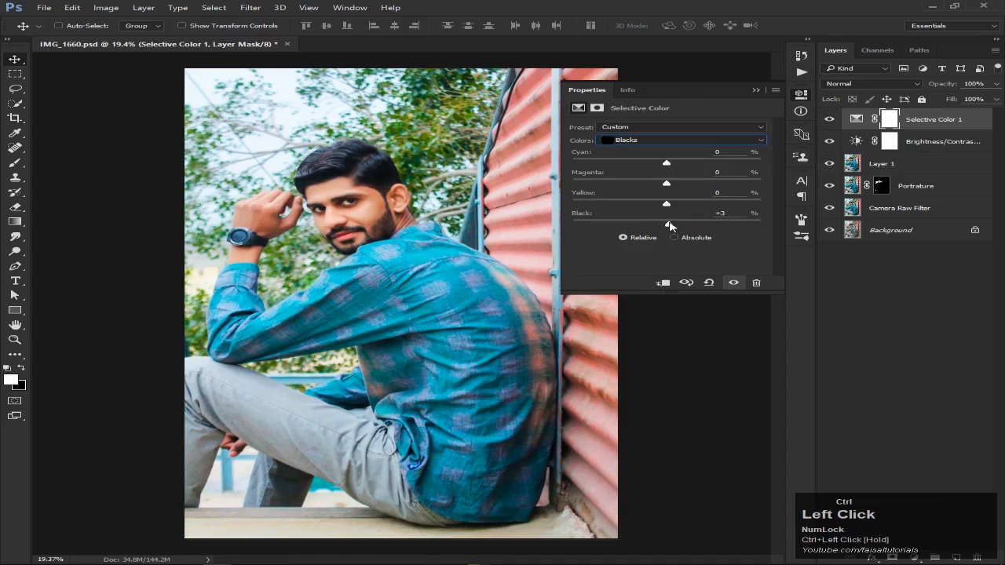
{"action": "left_click", "coordinate": [647, 142]}
{"action": "left_click", "coordinate": [645, 151]}
{"action": "mouse_move", "coordinate": [667, 164]}
{"action": "left_mouse_down"}
{"action": "mouse_move", "coordinate": [704, 166]}
{"action": "mouse_move", "coordinate": [628, 168]}
{"action": "mouse_move", "coordinate": [648, 169]}
{"action": "left_mouse_up"}
{"action": "scroll", "coordinate": [349, 229], "scroll_direction": "up", "scroll_amount": 1}
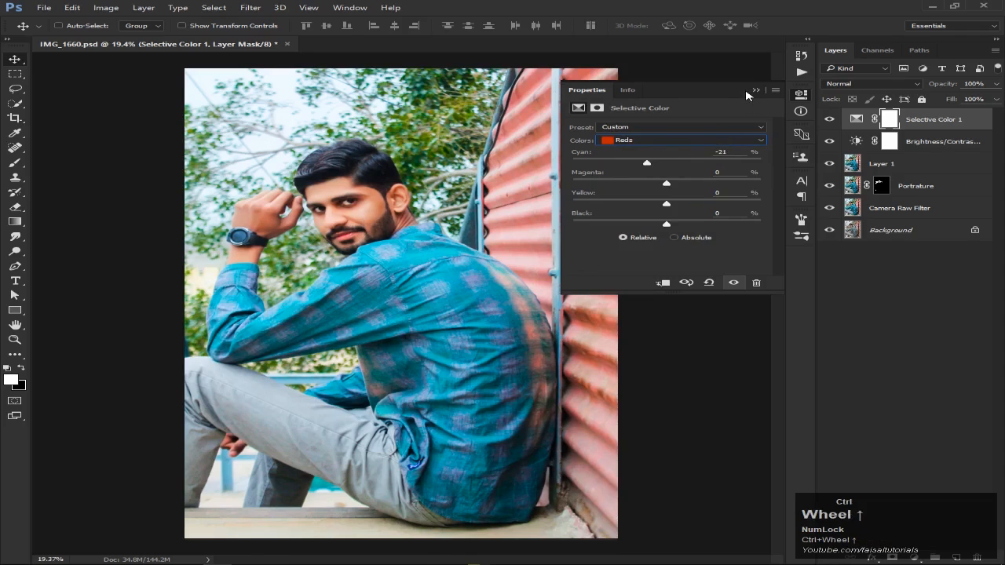
{"action": "left_click", "coordinate": [755, 91]}
Examine the face up close with the Selective Color adjustment hidden and shown, and return to the whole photo.
{"action": "left_click", "coordinate": [372, 241], "text": "ctrl"}
{"action": "left_click", "coordinate": [373, 241], "text": "ctrl"}
{"action": "left_click", "coordinate": [370, 241], "text": "ctrl"}
{"action": "left_click", "coordinate": [370, 240], "text": "ctrl"}
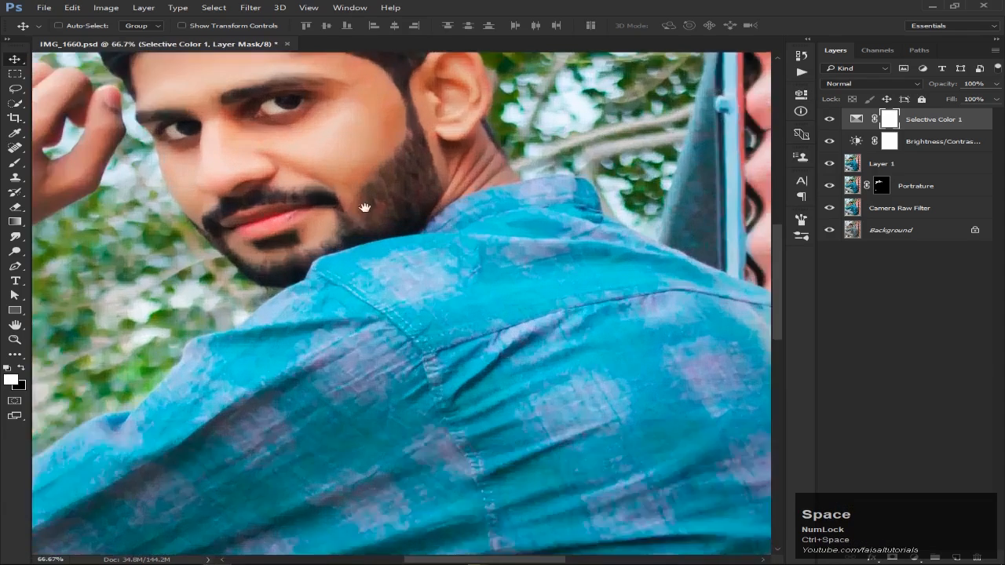
{"action": "left_click_drag", "start_coordinate": [364, 208], "coordinate": [437, 340]}
{"action": "left_click", "coordinate": [828, 120]}
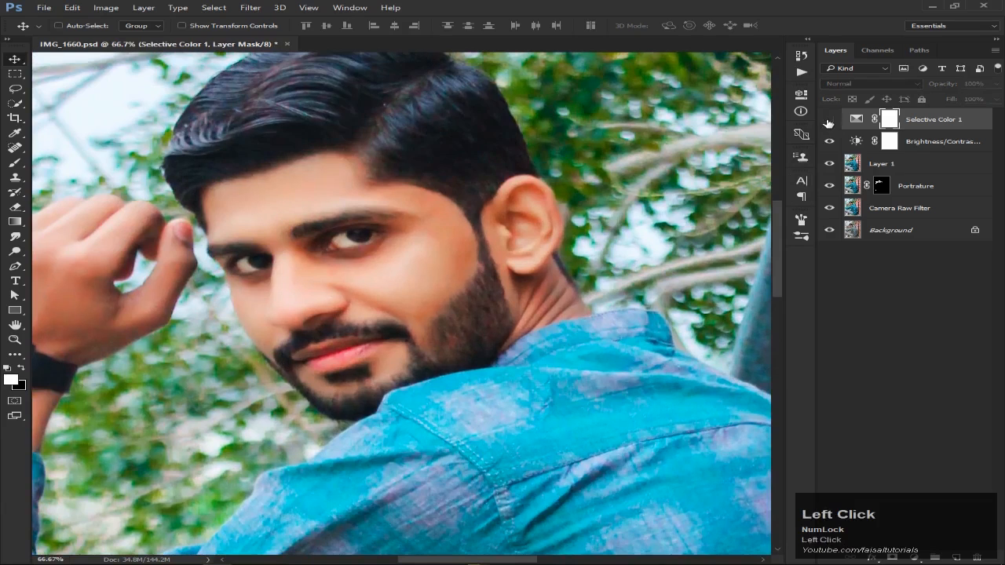
{"action": "scroll", "coordinate": [451, 292], "scroll_direction": "down", "scroll_amount": 3}
{"action": "scroll", "coordinate": [452, 291], "scroll_direction": "down", "scroll_amount": 1}
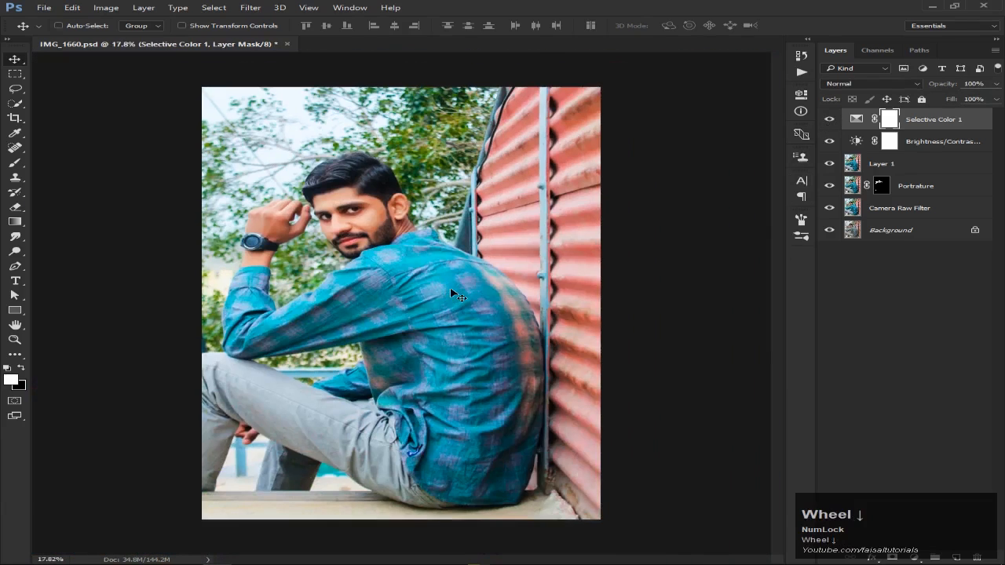
Save the changes to the layered document IMG_1660.psd.
{"action": "key", "text": "ctrl+s"}
{"action": "left_click", "coordinate": [914, 557]}
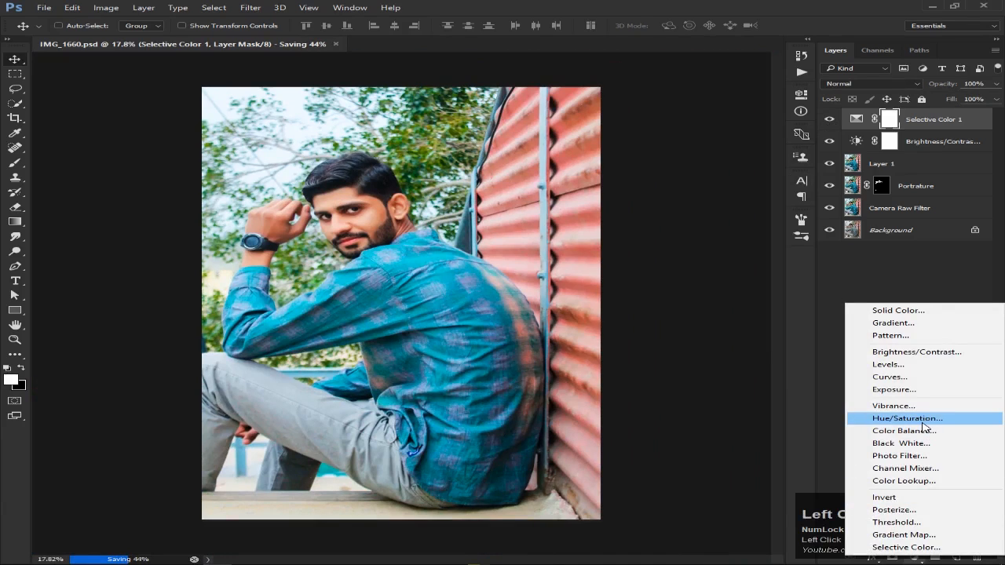
{"action": "left_click", "coordinate": [833, 268]}
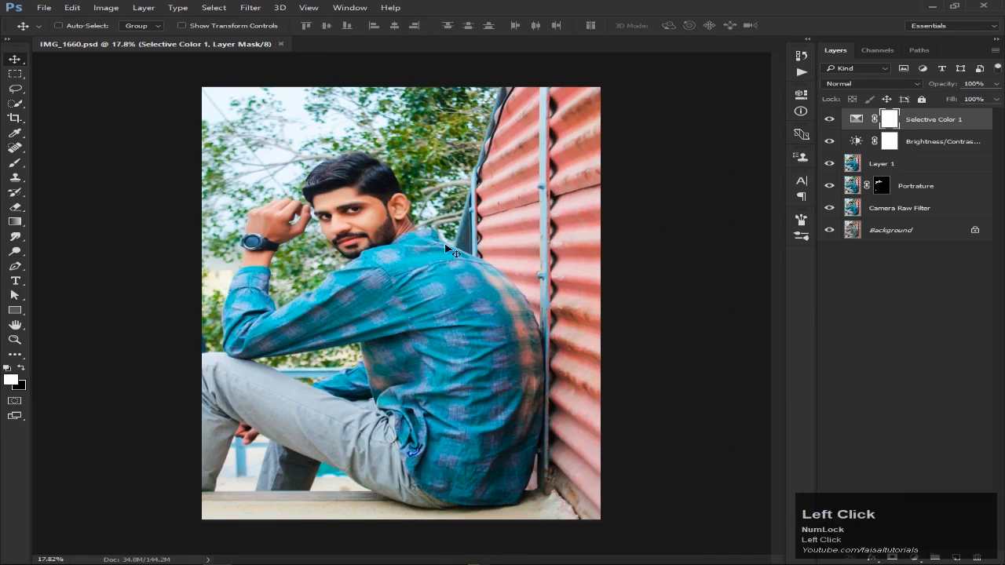
{"action": "left_click", "coordinate": [955, 556]}
{"action": "key", "text": "b"}
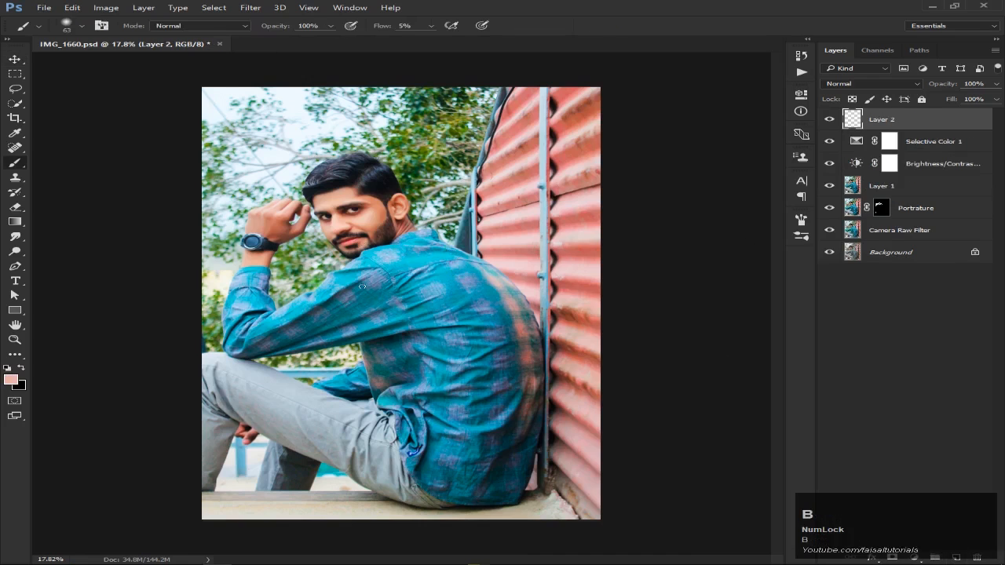
{"action": "right_click", "coordinate": [363, 294], "text": "alt"}
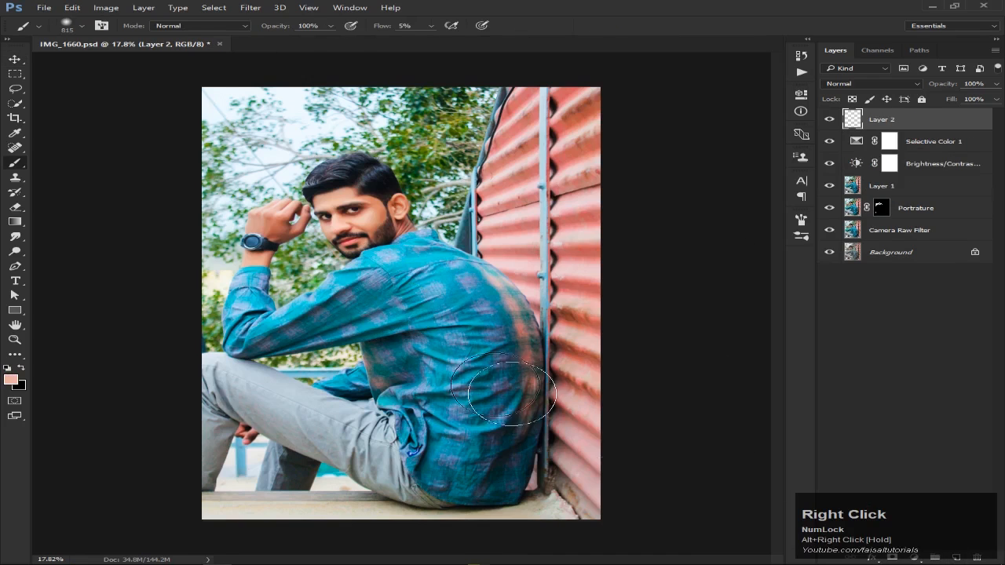
{"action": "left_click_drag", "start_coordinate": [917, 120], "coordinate": [977, 557]}
Add a Gradient Fill layer with a colour-to-transparent gradient whose starting colour stop is a saturated yellow.
{"action": "left_click", "coordinate": [923, 558]}
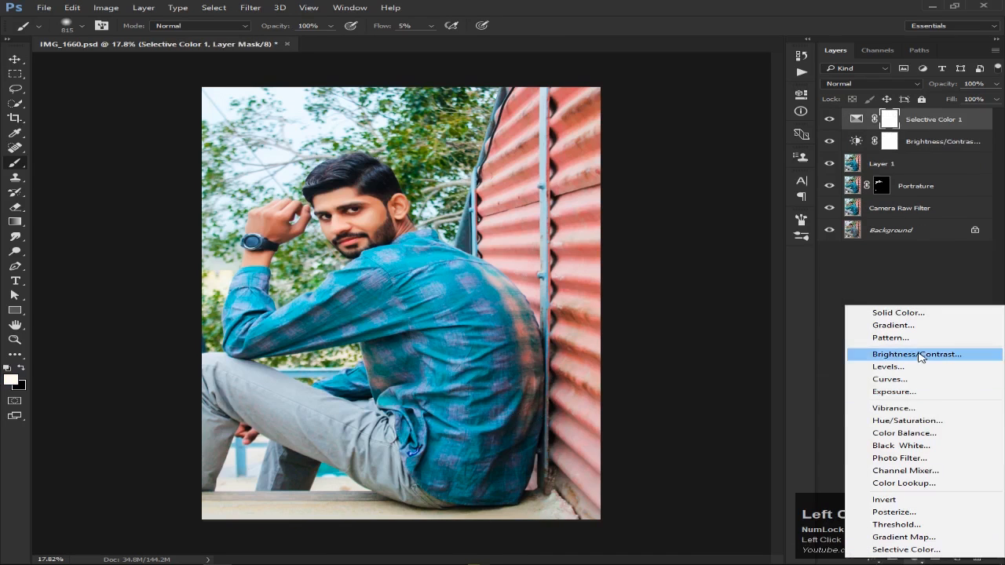
{"action": "left_click", "coordinate": [892, 325]}
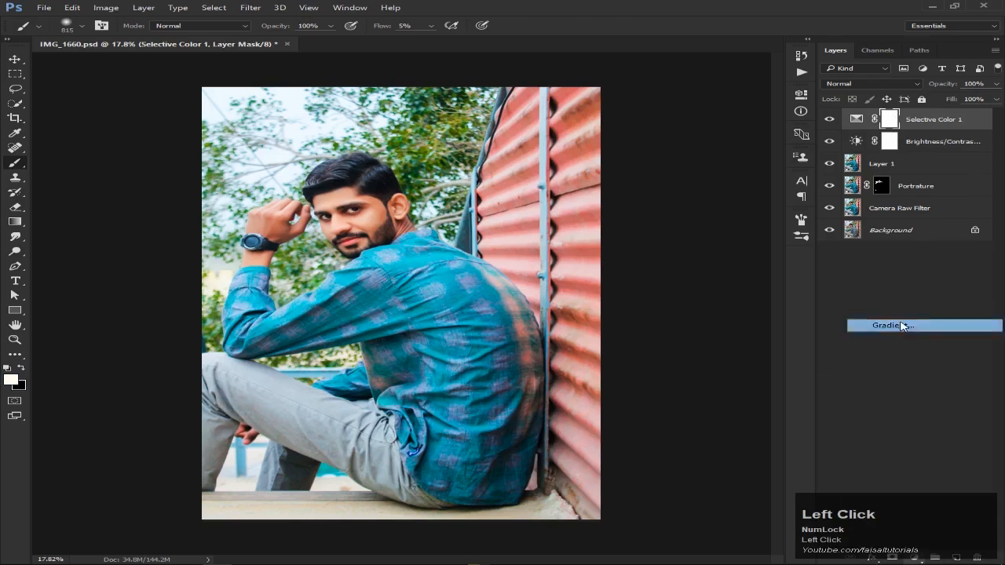
{"action": "left_click", "coordinate": [445, 166]}
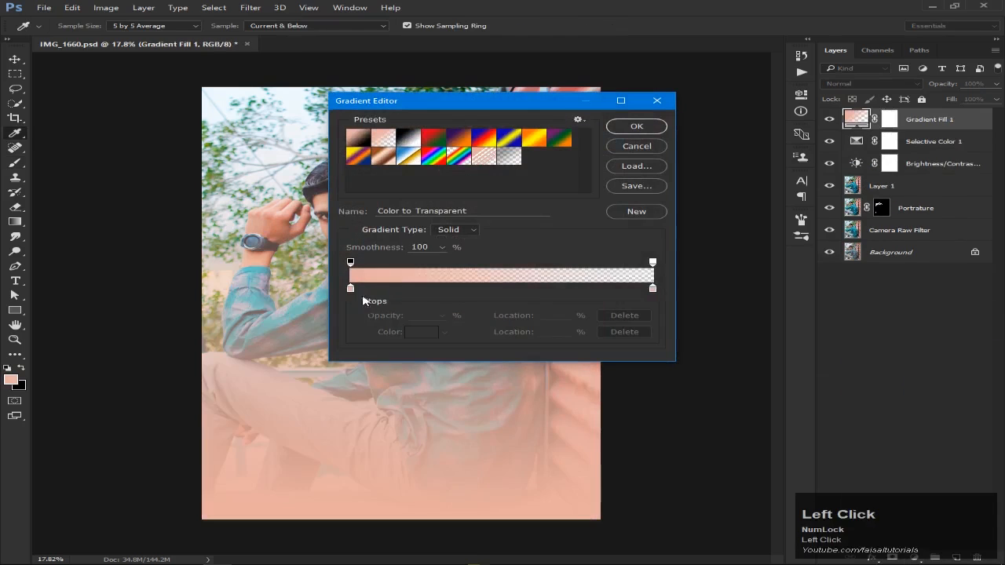
{"action": "left_click", "coordinate": [350, 289]}
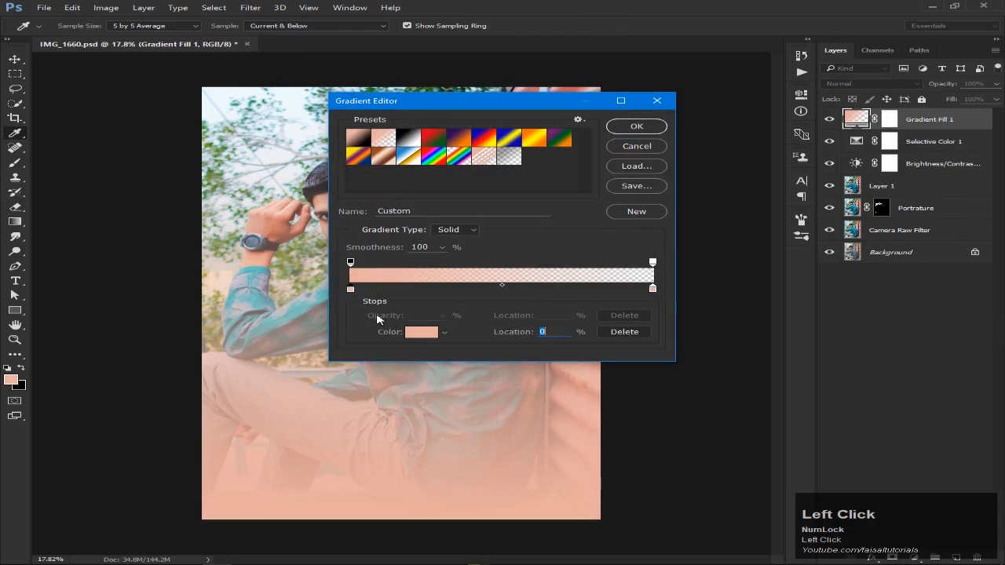
{"action": "left_click", "coordinate": [421, 332]}
{"action": "left_click_drag", "start_coordinate": [518, 267], "coordinate": [521, 277]}
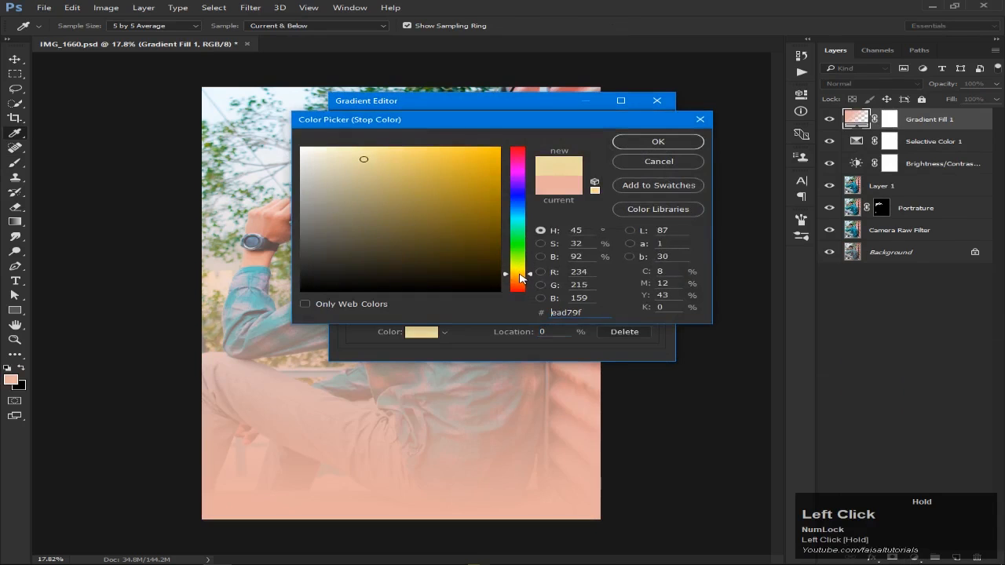
{"action": "left_click_drag", "start_coordinate": [475, 154], "coordinate": [503, 143]}
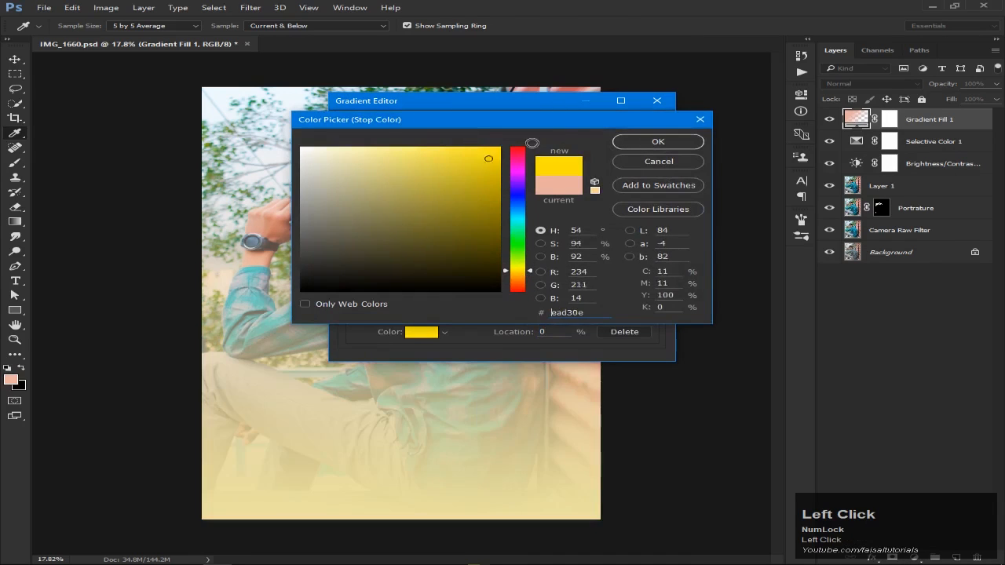
{"action": "left_click", "coordinate": [658, 140]}
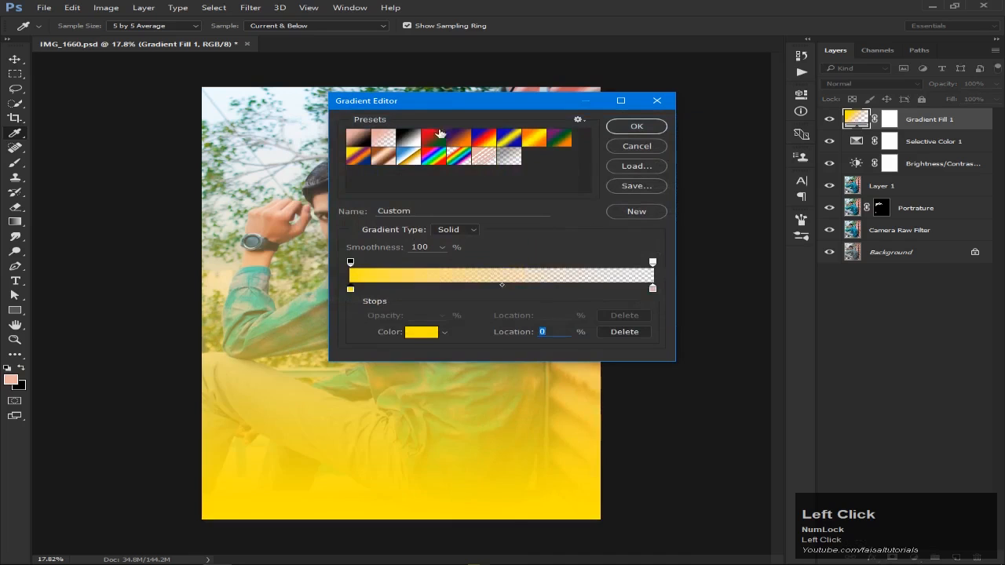
{"action": "left_click", "coordinate": [637, 126]}
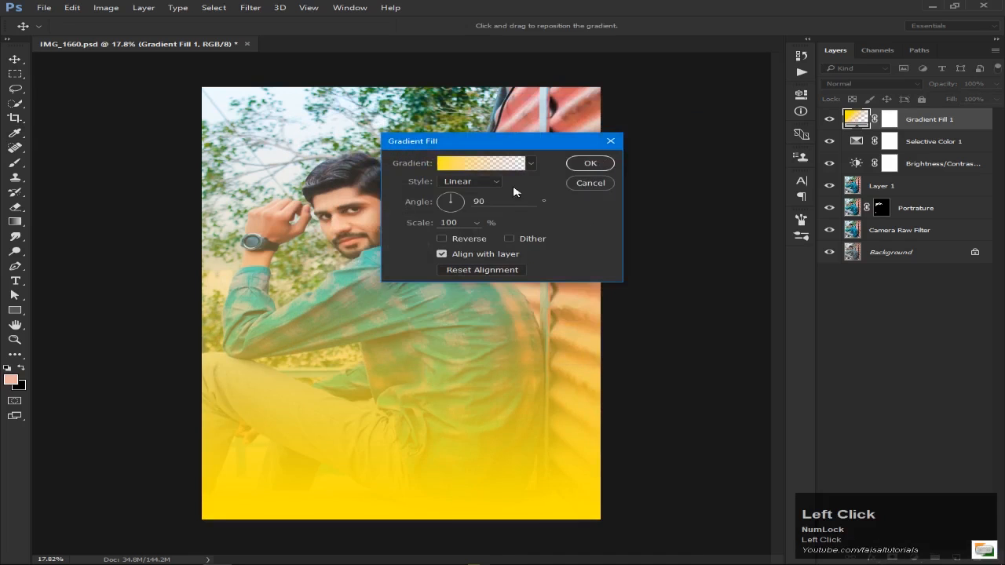
Set the gradient's angle to -36.03° and shift it so the yellow glow sits in the photo's upper-left corner.
{"action": "left_click", "coordinate": [462, 203]}
{"action": "left_click", "coordinate": [463, 205]}
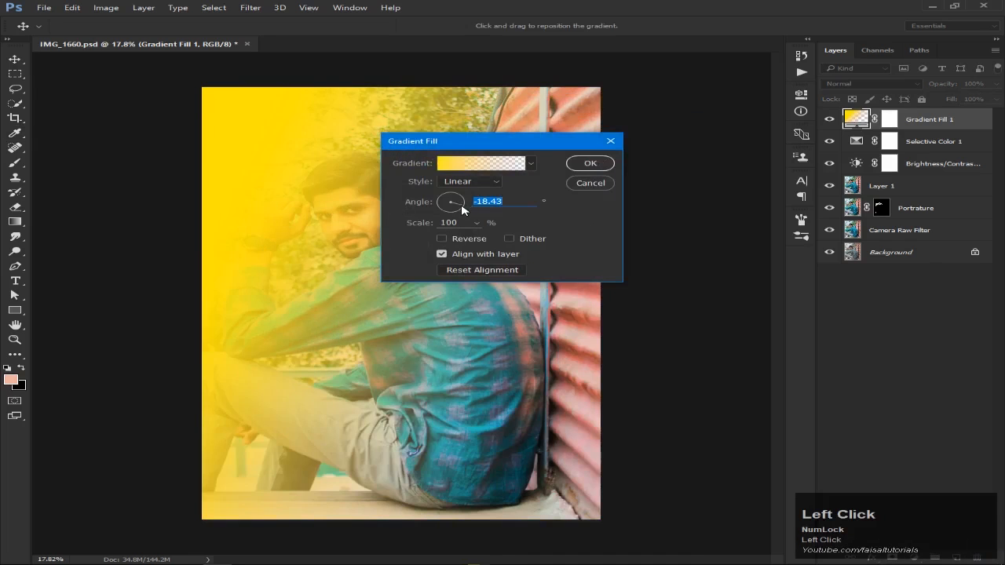
{"action": "left_click_drag", "start_coordinate": [462, 208], "coordinate": [460, 209]}
{"action": "left_click", "coordinate": [460, 208]}
{"action": "left_click_drag", "start_coordinate": [346, 203], "coordinate": [254, 128]}
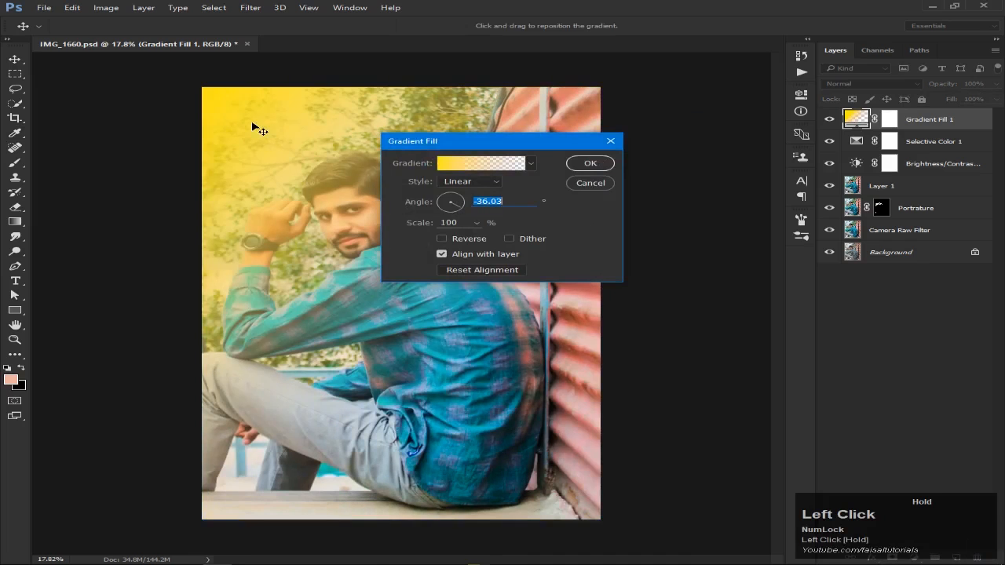
{"action": "left_click", "coordinate": [591, 163]}
Compare the Screen and Soft Light blend modes on the gradient fill layer and keep Screen.
{"action": "left_click", "coordinate": [869, 83]}
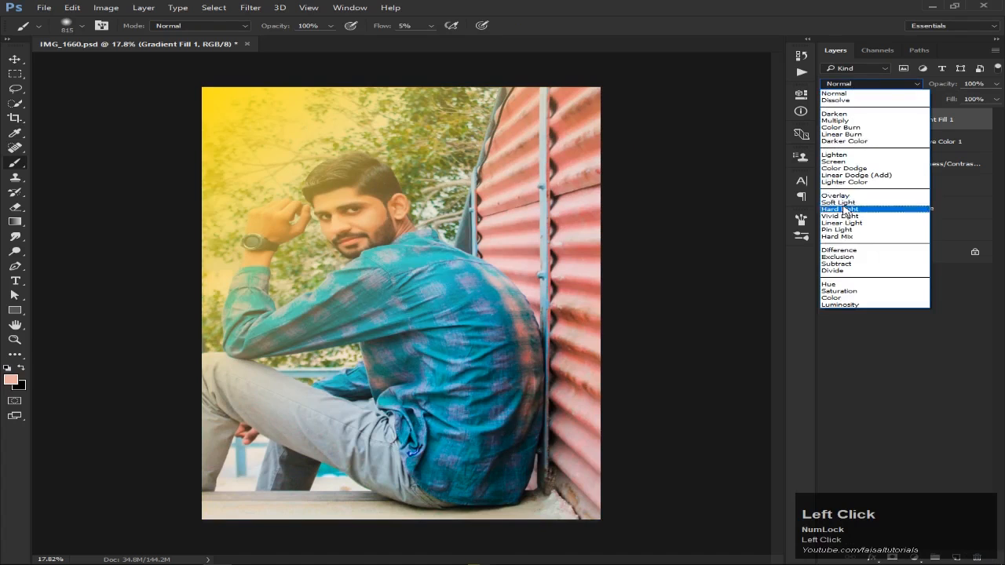
{"action": "left_click", "coordinate": [835, 162]}
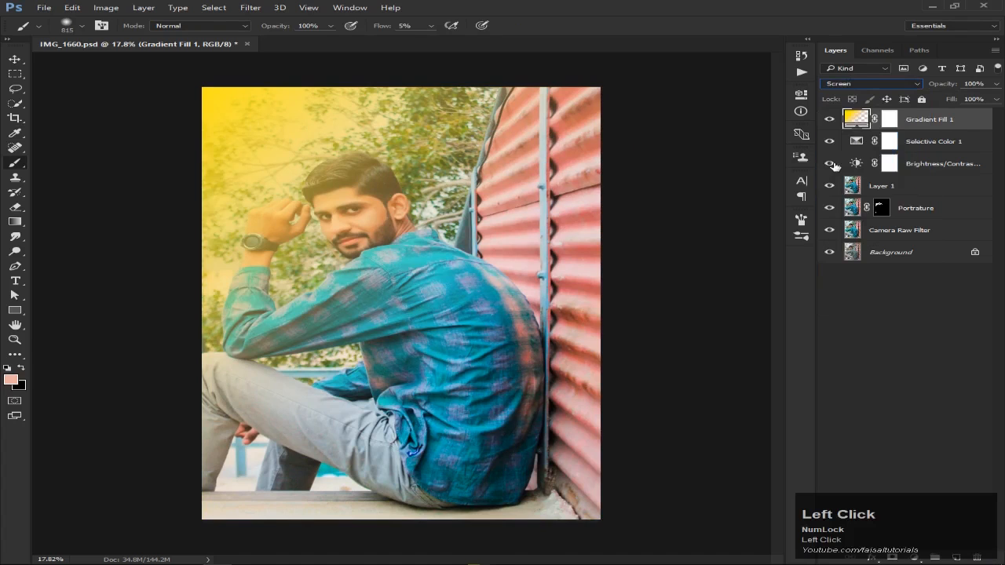
{"action": "left_click", "coordinate": [903, 83]}
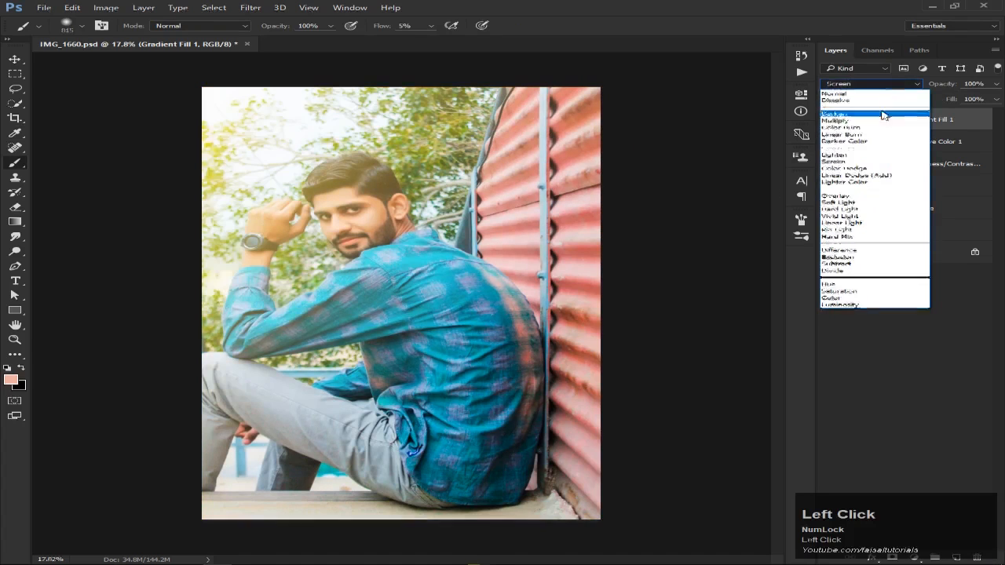
{"action": "left_click", "coordinate": [856, 197]}
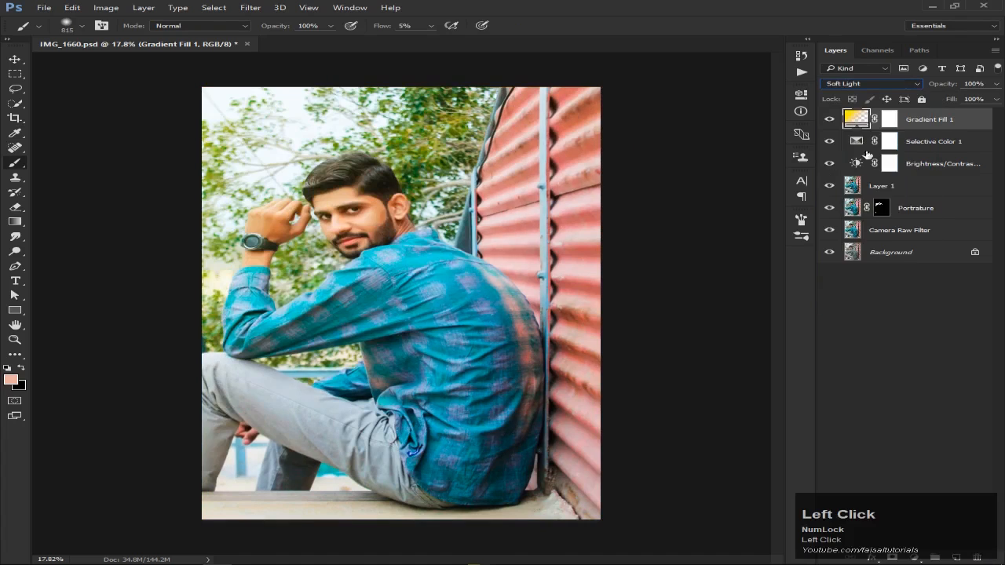
{"action": "left_click", "coordinate": [859, 85]}
{"action": "left_click", "coordinate": [851, 161]}
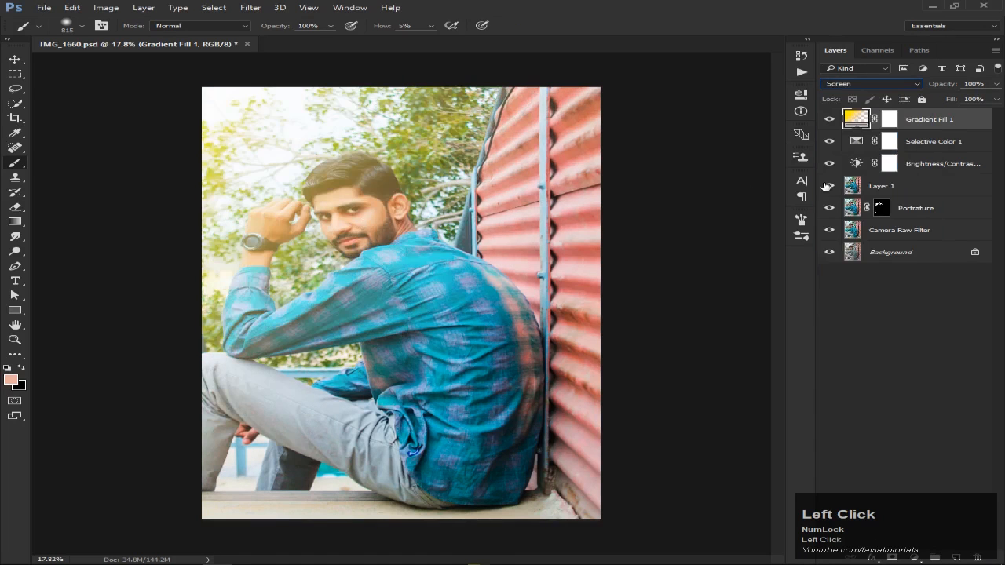
Shift the yellow gradient further into the photo's upper-left corner and lower its fill layer's opacity to 60%.
{"action": "double_click", "coordinate": [858, 120]}
{"action": "left_click_drag", "start_coordinate": [345, 205], "coordinate": [280, 161]}
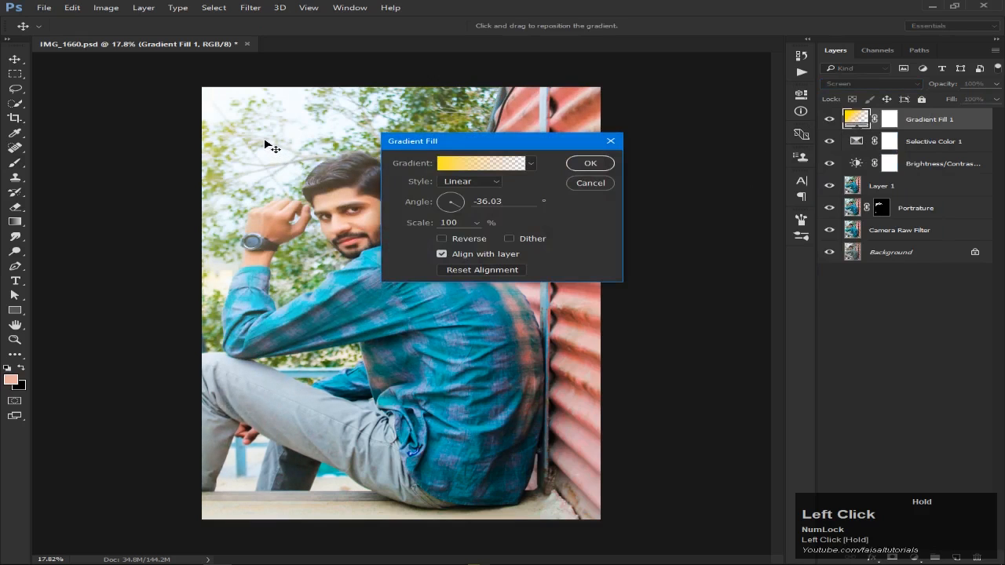
{"action": "left_click", "coordinate": [603, 165]}
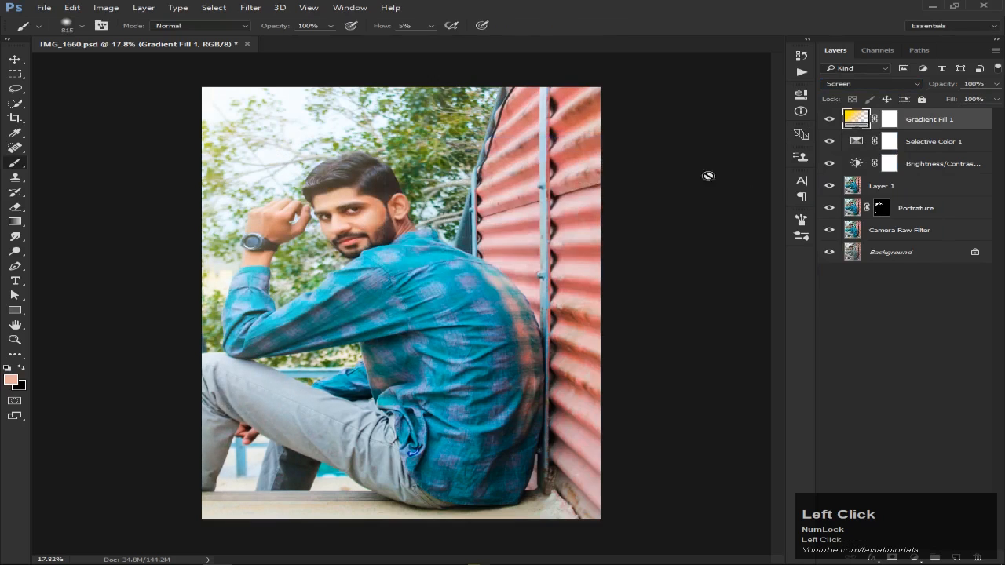
{"action": "left_click_drag", "start_coordinate": [933, 87], "coordinate": [915, 88]}
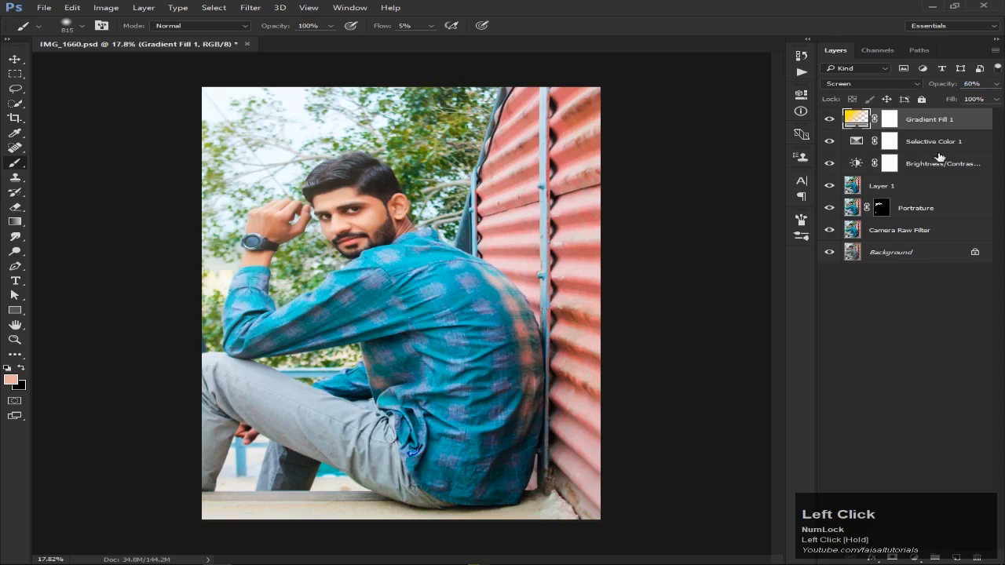
Add a second Gradient Fill layer with a colour-to-transparent gradient whose starting colour stop is a saturated red.
{"action": "left_click", "coordinate": [917, 558]}
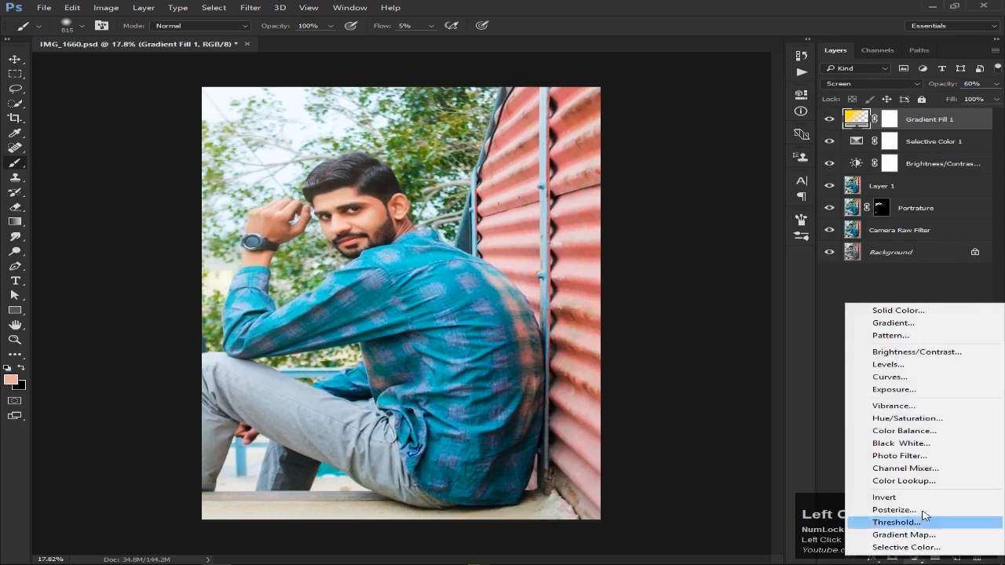
{"action": "left_click", "coordinate": [929, 324]}
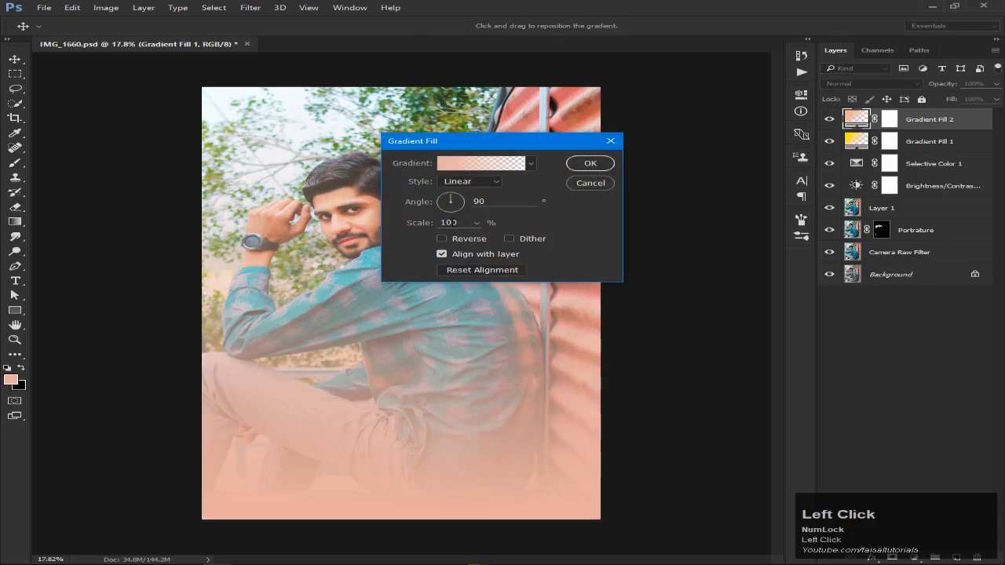
{"action": "left_click", "coordinate": [451, 170]}
{"action": "double_click", "coordinate": [354, 289]}
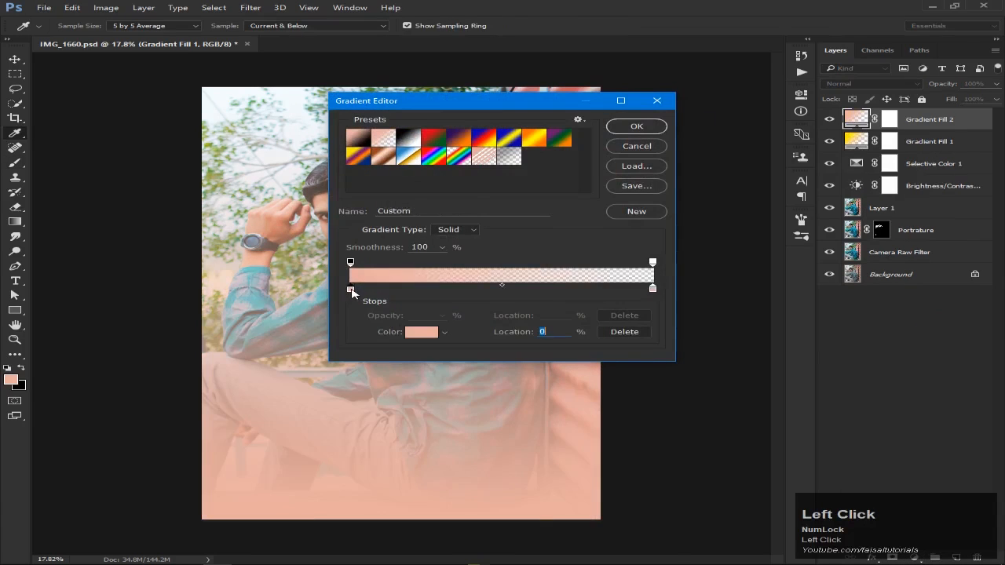
{"action": "left_click_drag", "start_coordinate": [515, 284], "coordinate": [516, 295]}
{"action": "left_click_drag", "start_coordinate": [486, 161], "coordinate": [556, 131]}
{"action": "left_click", "coordinate": [620, 140]}
{"action": "left_click", "coordinate": [634, 125]}
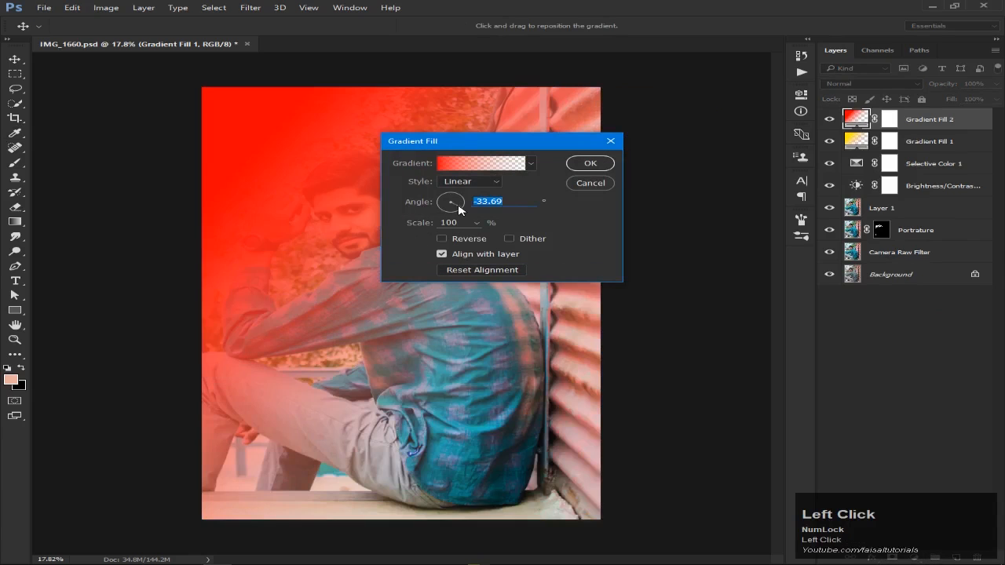
Set the red gradient's angle to -37.86° and its fill layer's blend mode to Screen.
{"action": "left_click_drag", "start_coordinate": [458, 207], "coordinate": [459, 208]}
{"action": "key", "text": "Return"}
{"action": "left_click", "coordinate": [872, 83]}
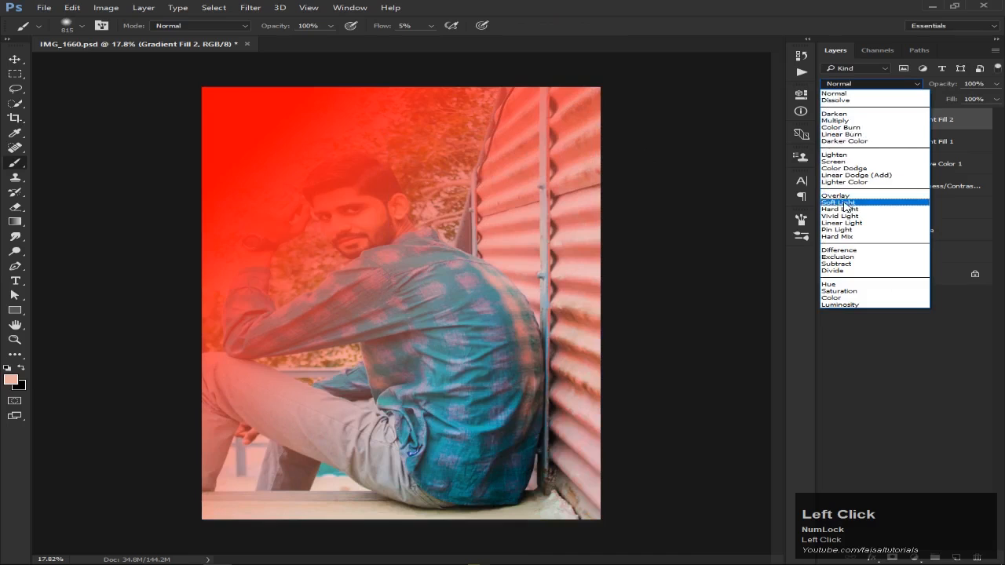
{"action": "left_click", "coordinate": [834, 161]}
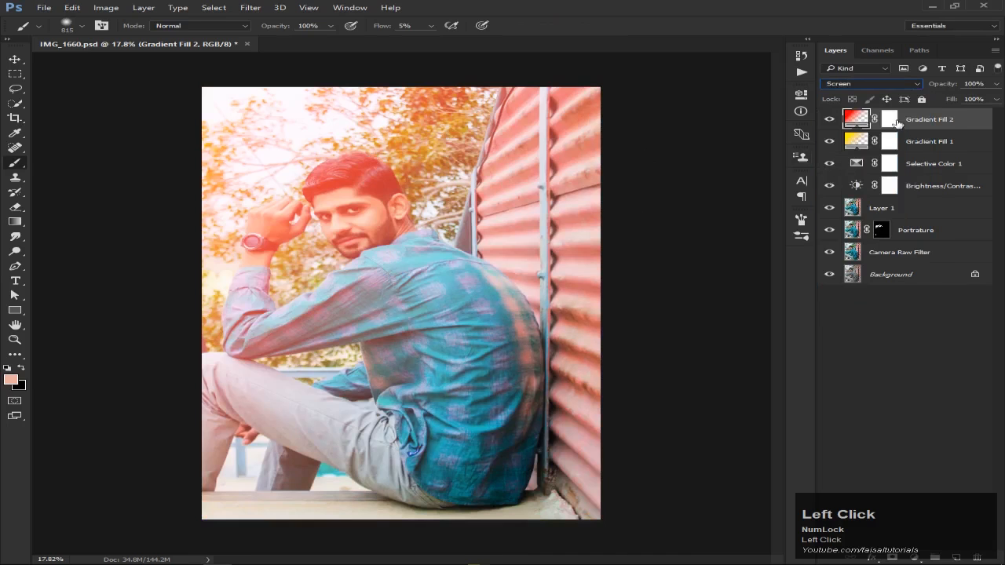
Shift the red gradient so its glow sits in the photo's upper-left corner.
{"action": "double_click", "coordinate": [854, 116]}
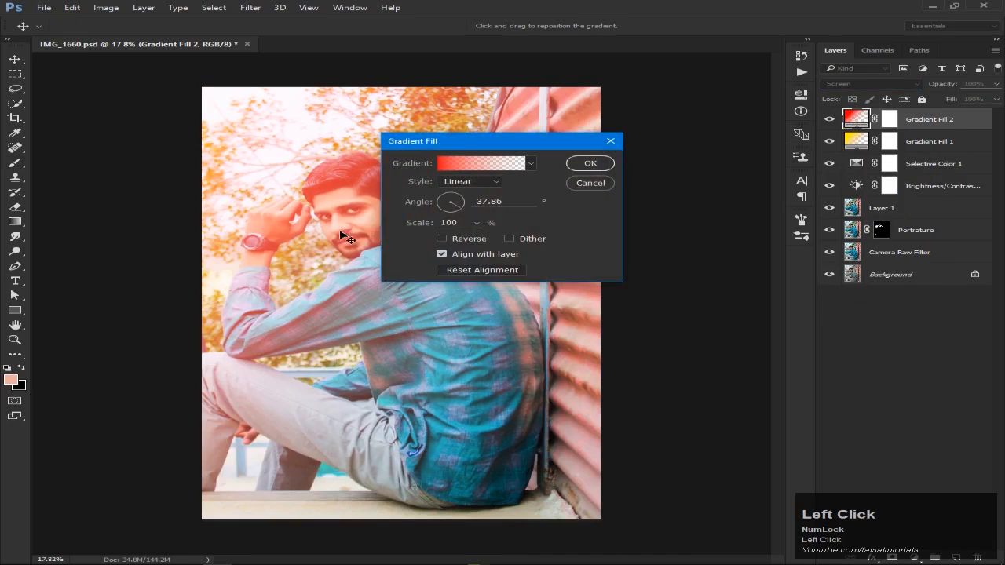
{"action": "left_click_drag", "start_coordinate": [341, 235], "coordinate": [260, 161]}
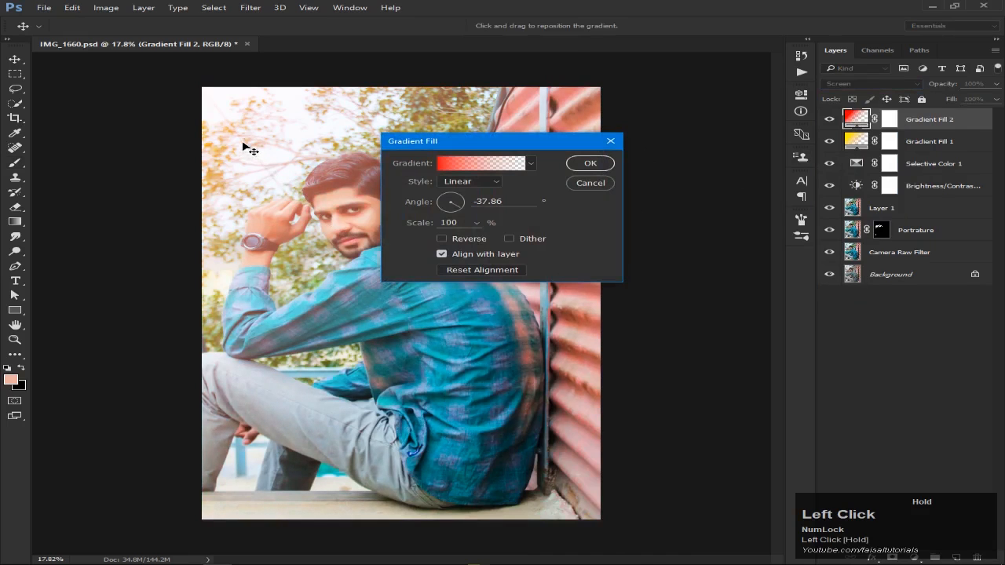
{"action": "left_click", "coordinate": [592, 164]}
Toggle the yellow gradient layer's visibility to compare the photo with and without it.
{"action": "left_click", "coordinate": [829, 142]}
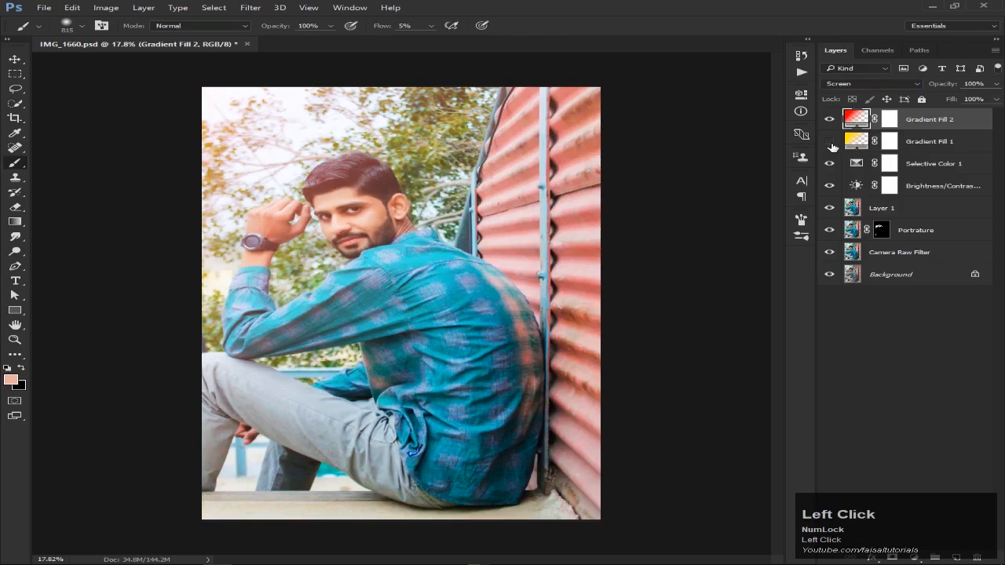
{"action": "left_click", "coordinate": [830, 142]}
{"action": "left_click", "coordinate": [830, 142]}
Select the red and yellow gradient fill layers together and reduce their opacity to 40%, trying 50% on the way.
{"action": "scroll", "coordinate": [307, 197], "scroll_direction": "up", "scroll_amount": 4}
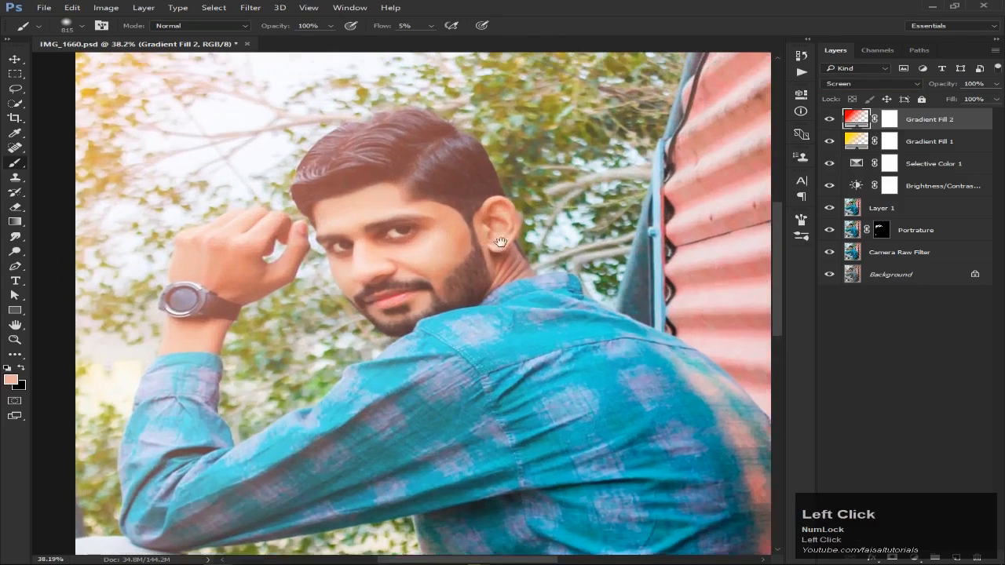
{"action": "left_click_drag", "start_coordinate": [500, 242], "coordinate": [523, 269]}
{"action": "left_click", "coordinate": [16, 61]}
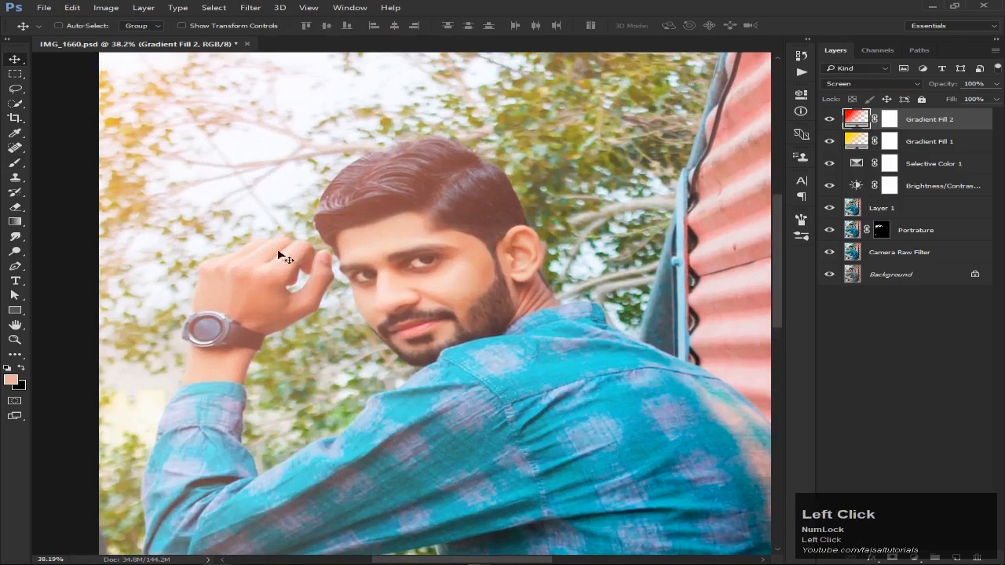
{"action": "left_click", "coordinate": [948, 145], "text": "ctrl"}
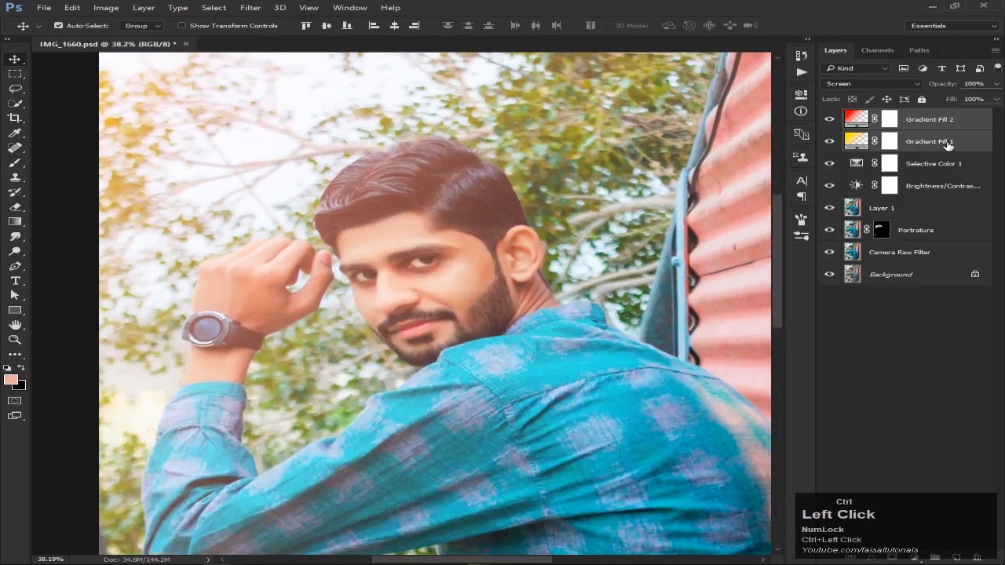
{"action": "left_click_drag", "start_coordinate": [943, 88], "coordinate": [924, 87]}
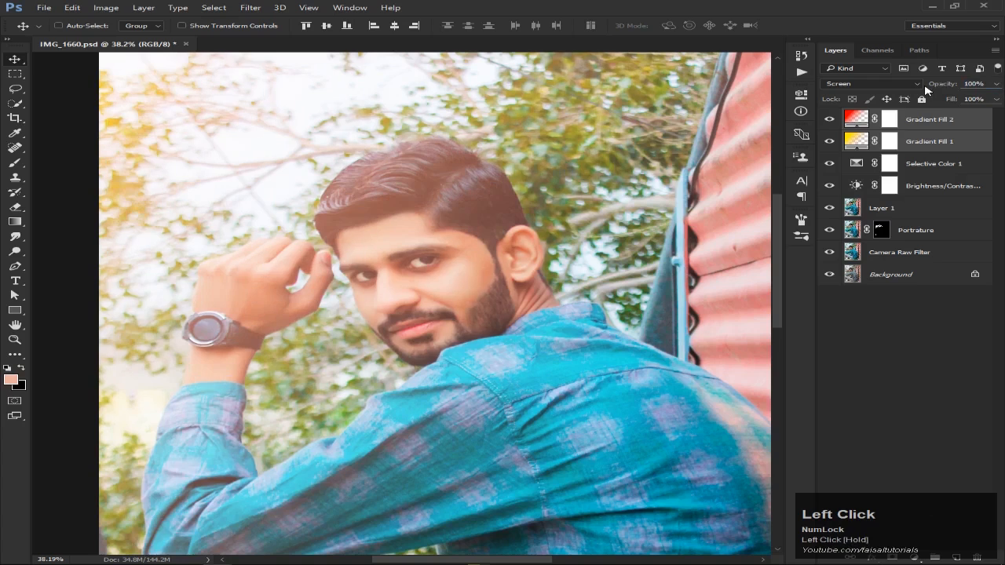
{"action": "left_click", "coordinate": [946, 145]}
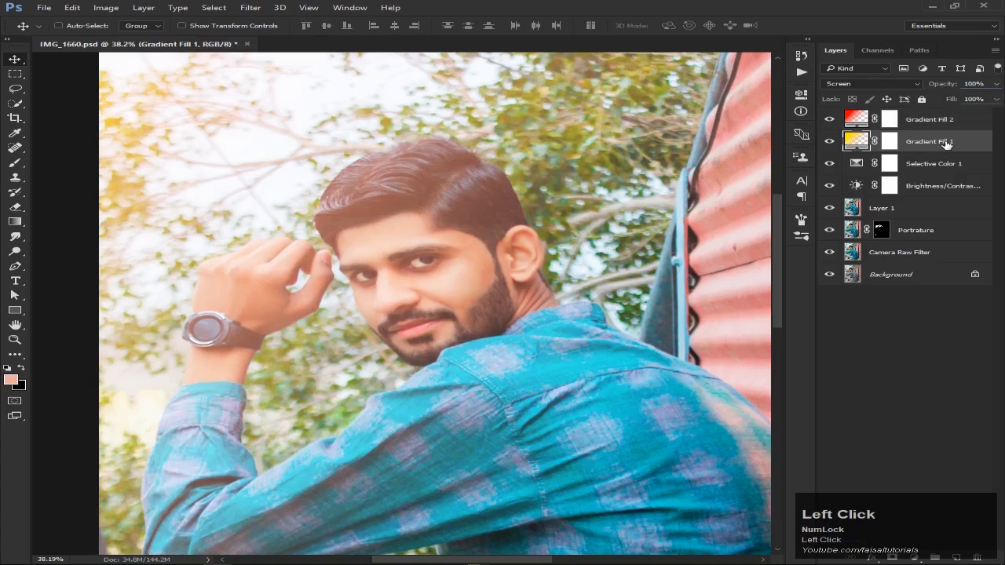
{"action": "left_click", "coordinate": [940, 128]}
{"action": "left_click", "coordinate": [942, 141], "text": "ctrl"}
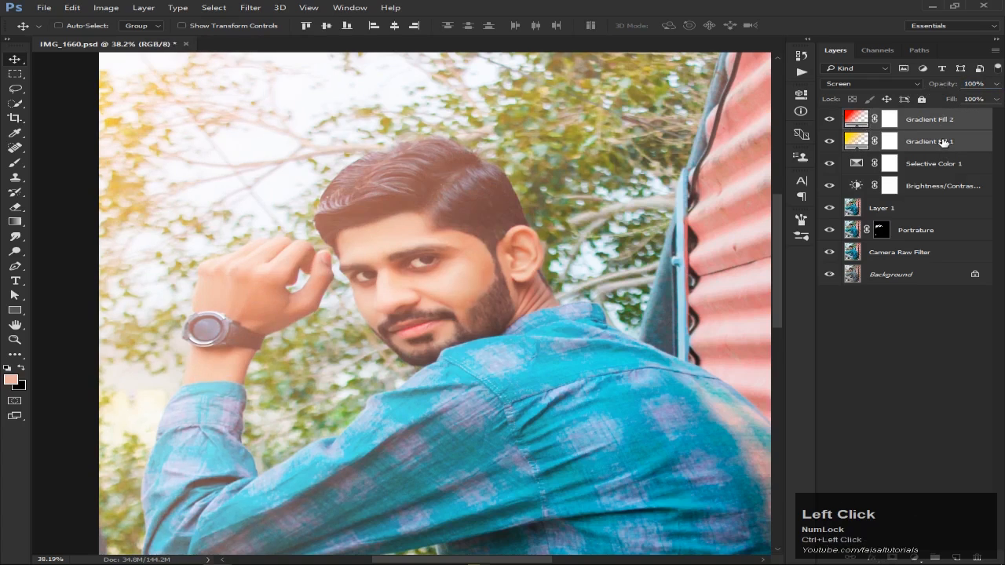
{"action": "key", "text": "5"}
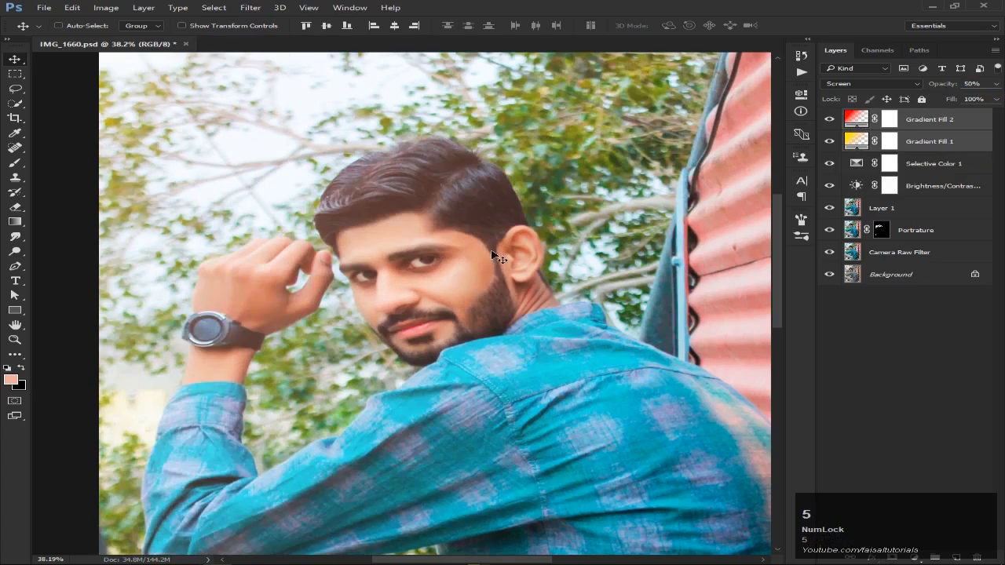
{"action": "scroll", "coordinate": [495, 255], "scroll_direction": "down", "scroll_amount": 2}
{"action": "key", "text": "4"}
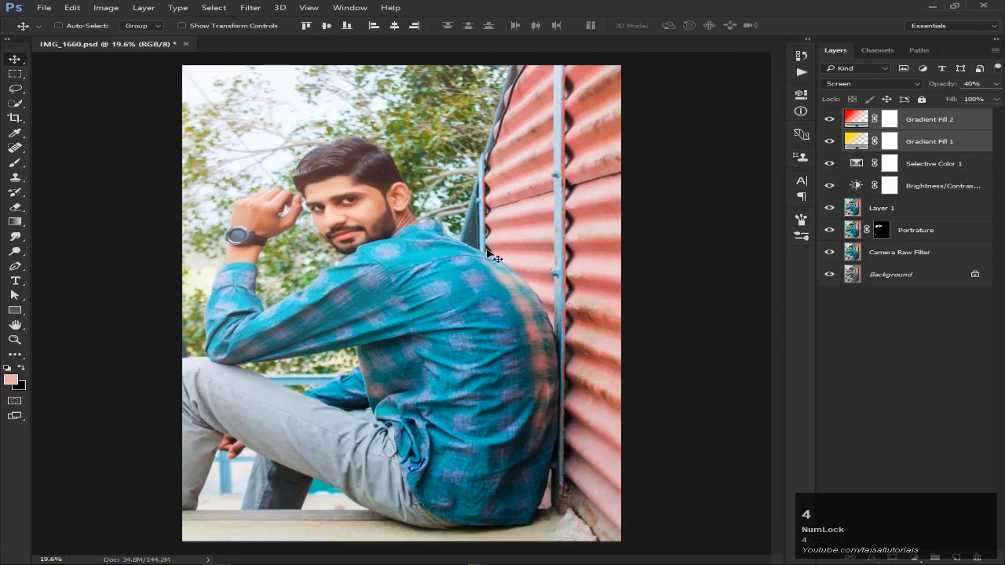
Add an empty layer above the gradient fills and set the Brush's foreground colour to pure red, ff0000.
{"action": "left_click", "coordinate": [976, 120]}
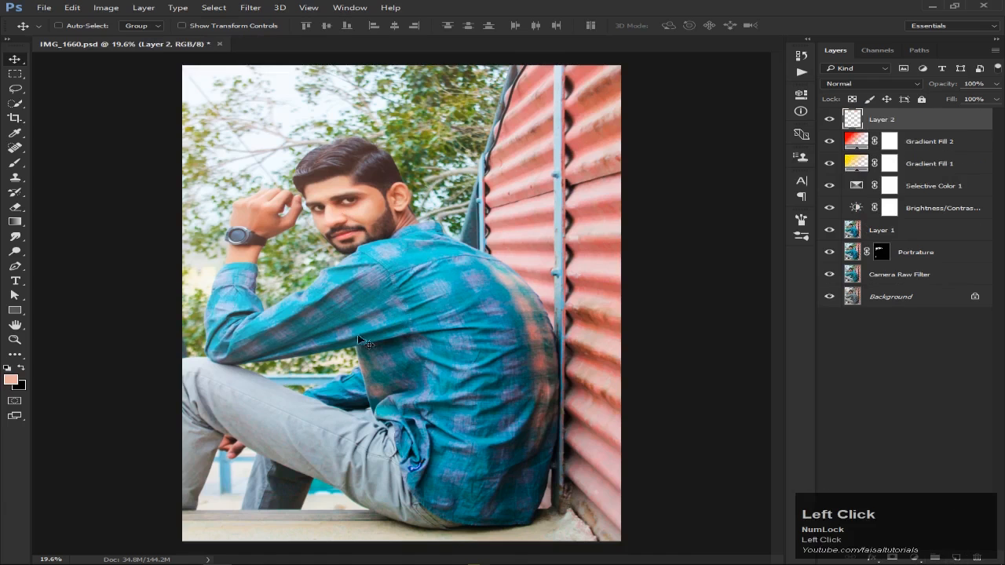
{"action": "key", "text": "b"}
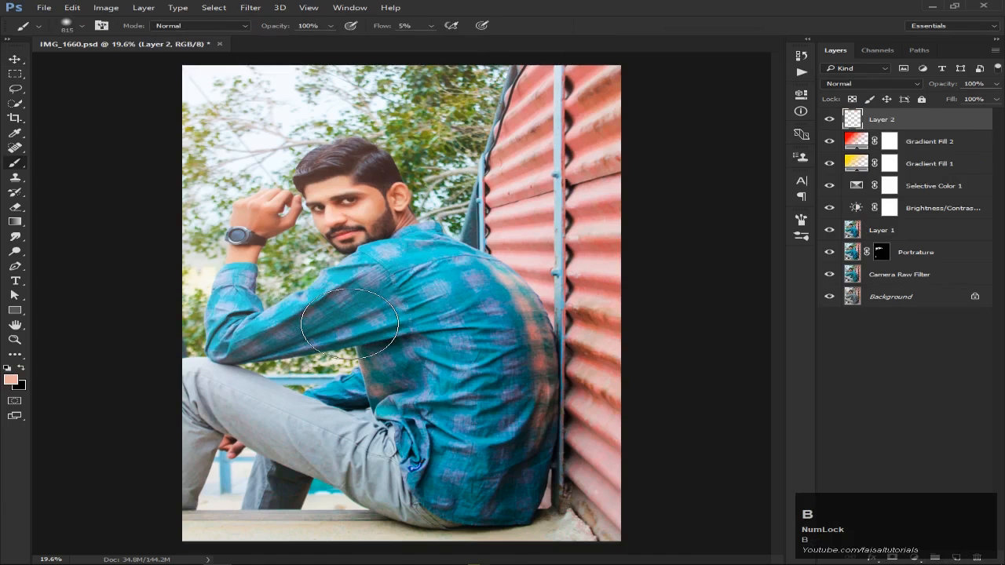
{"action": "left_click", "coordinate": [11, 381]}
{"action": "left_click", "coordinate": [498, 149]}
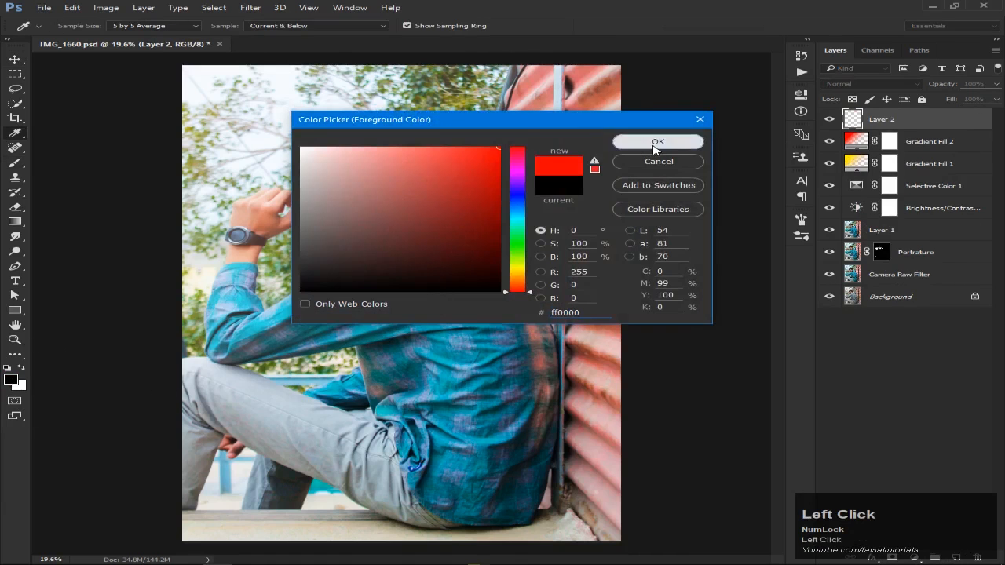
{"action": "left_click", "coordinate": [657, 141]}
Enlarge the soft brush to 1611 px, undo the faint dab and paint a red dab over the man's head at 100% flow.
{"action": "right_click", "coordinate": [489, 349], "text": "alt"}
{"action": "left_click_drag", "start_coordinate": [489, 345], "coordinate": [498, 345]}
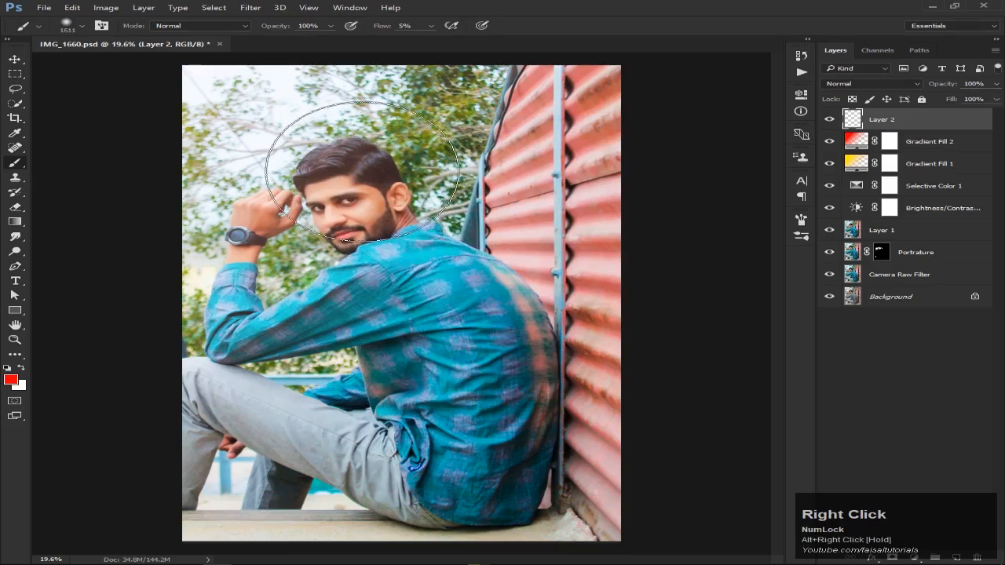
{"action": "left_click", "coordinate": [369, 171]}
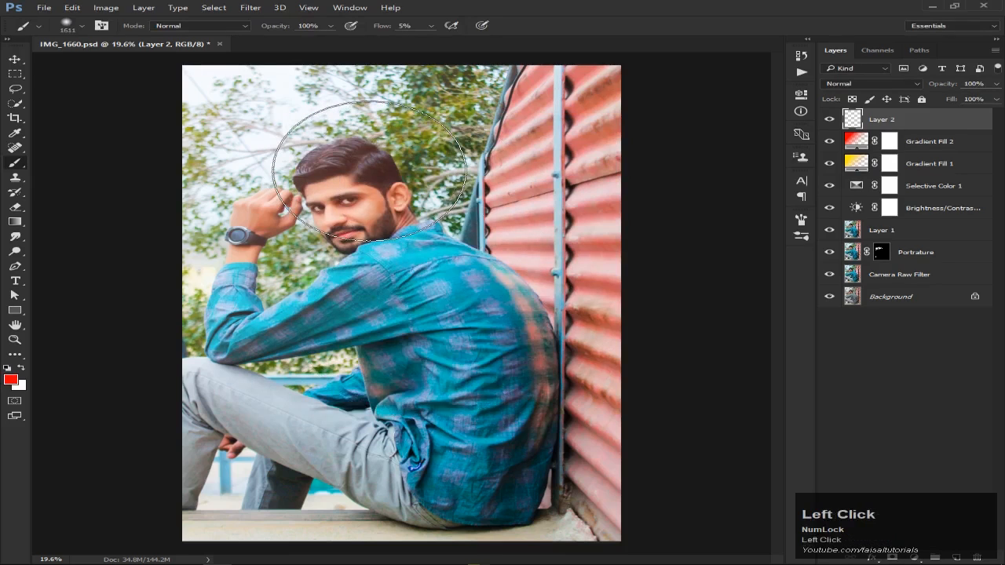
{"action": "key", "text": "ctrl+z"}
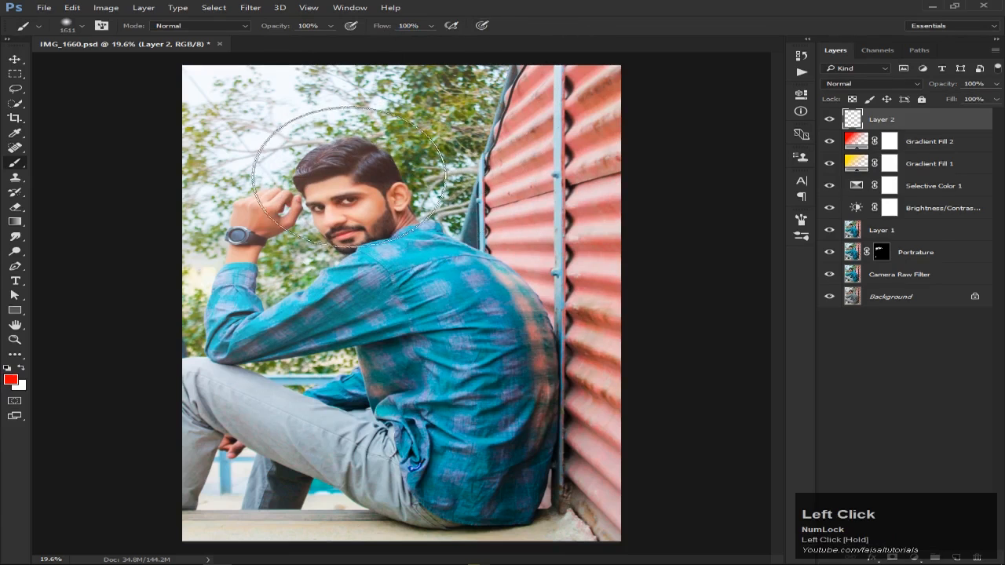
{"action": "left_click", "coordinate": [362, 157]}
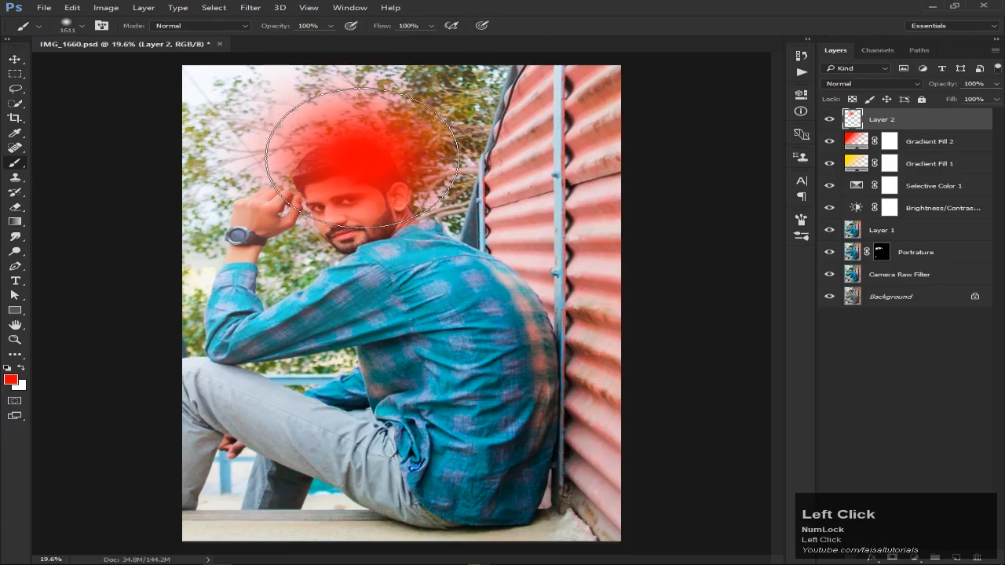
Set the painted red layer to Screen, scale it to 221.46% and move the glow over the trees beside the head.
{"action": "left_click", "coordinate": [878, 84]}
{"action": "left_click", "coordinate": [859, 161]}
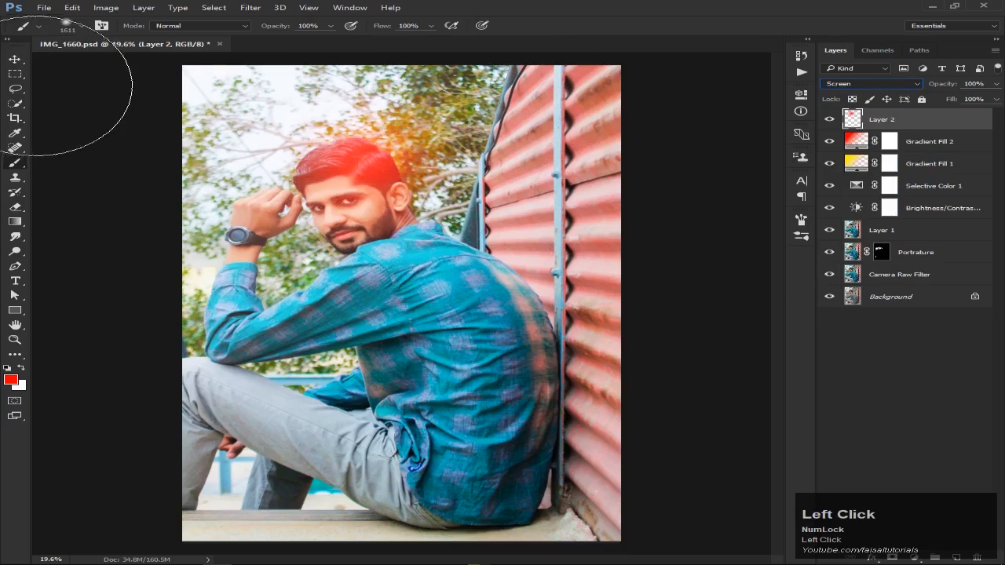
{"action": "left_click", "coordinate": [14, 59]}
{"action": "key", "text": "ctrl+t"}
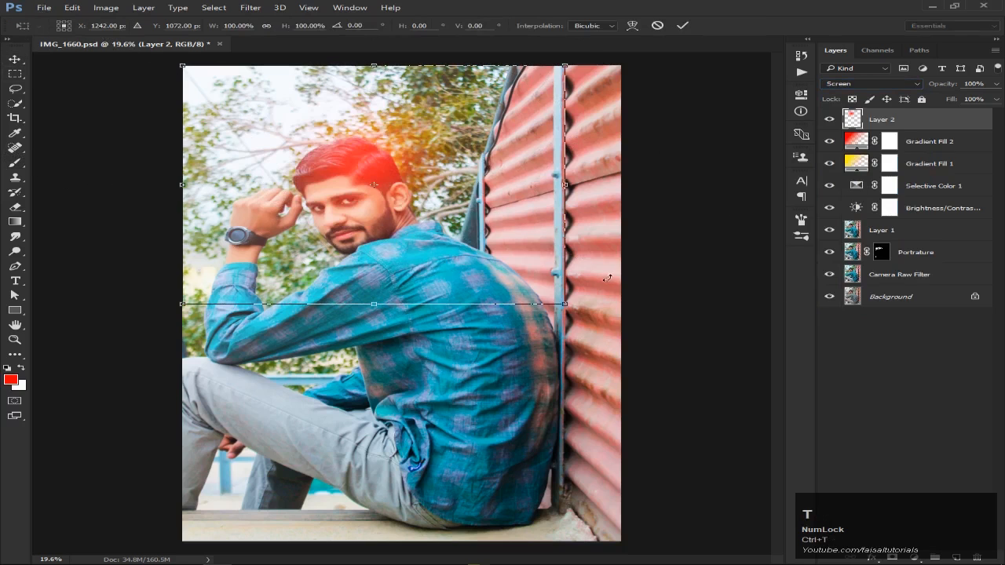
{"action": "left_click_drag", "start_coordinate": [566, 305], "coordinate": [836, 417]}
{"action": "left_click_drag", "start_coordinate": [394, 267], "coordinate": [463, 252]}
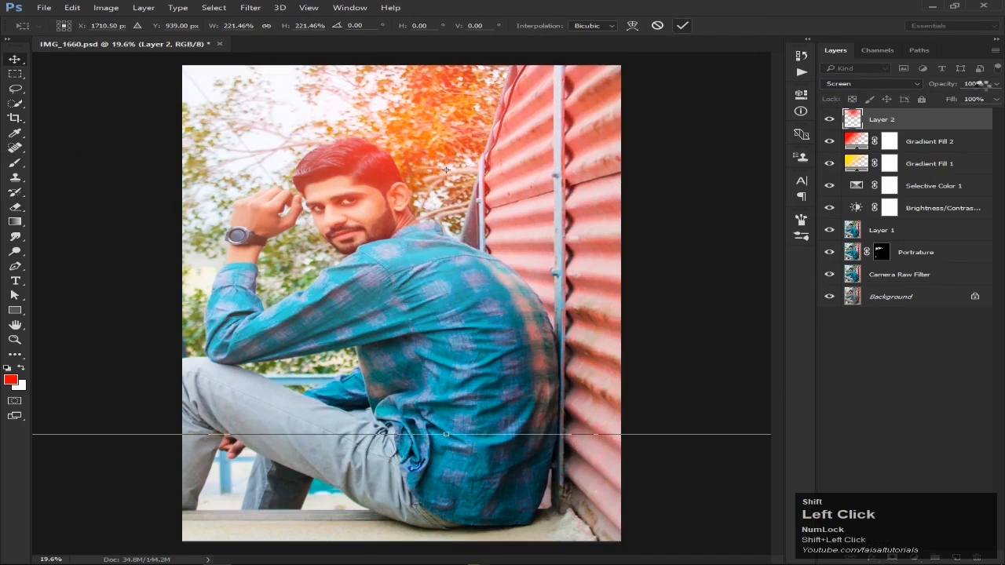
{"action": "left_click", "coordinate": [683, 25]}
Try the painted red glow layer at 26% opacity, then delete that layer.
{"action": "left_click_drag", "start_coordinate": [941, 83], "coordinate": [883, 85]}
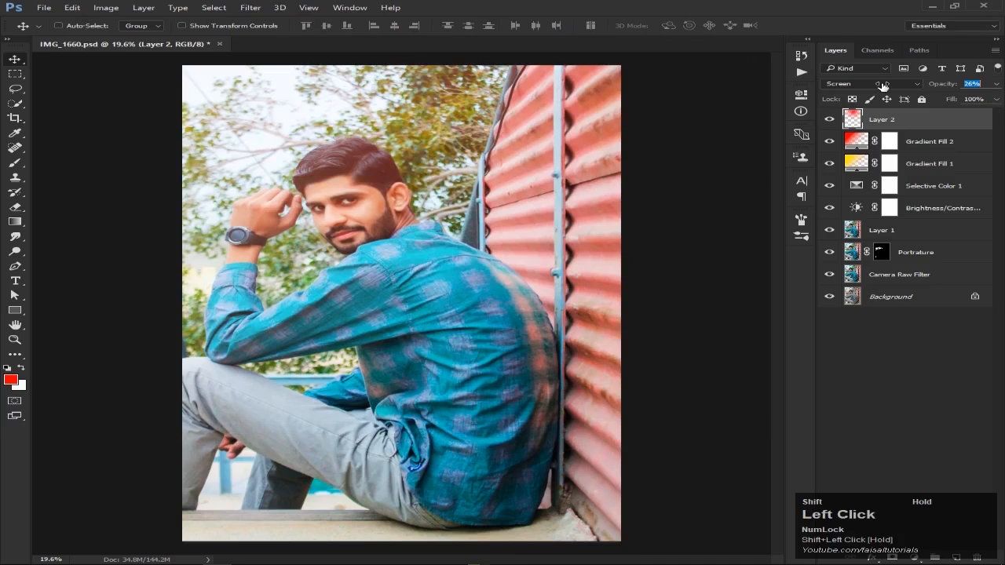
{"action": "left_click_drag", "start_coordinate": [921, 119], "coordinate": [983, 557]}
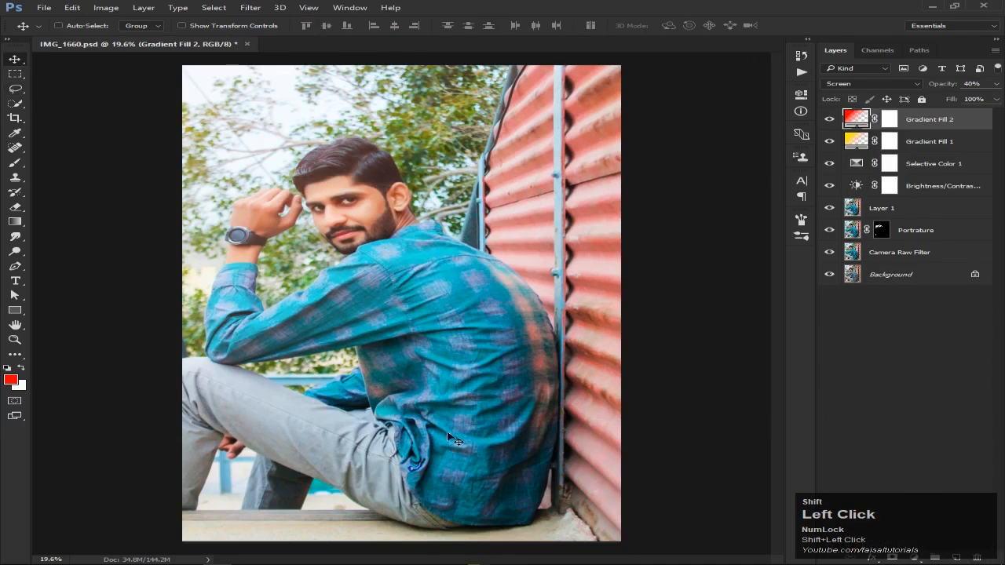
Save the document with both gradient fill layers.
{"action": "scroll", "coordinate": [377, 431], "scroll_direction": "down", "scroll_amount": 1}
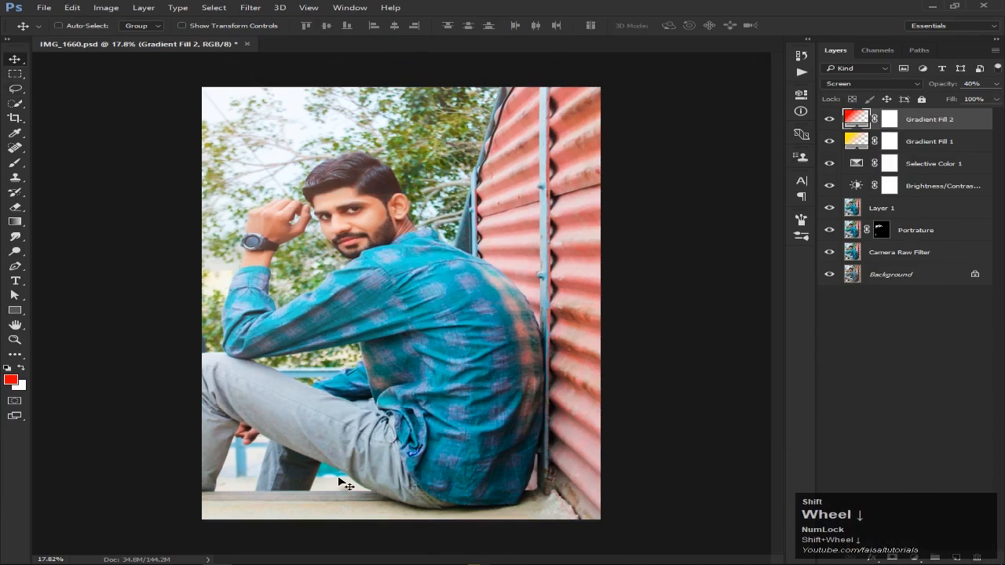
{"action": "key", "text": "ctrl+s"}
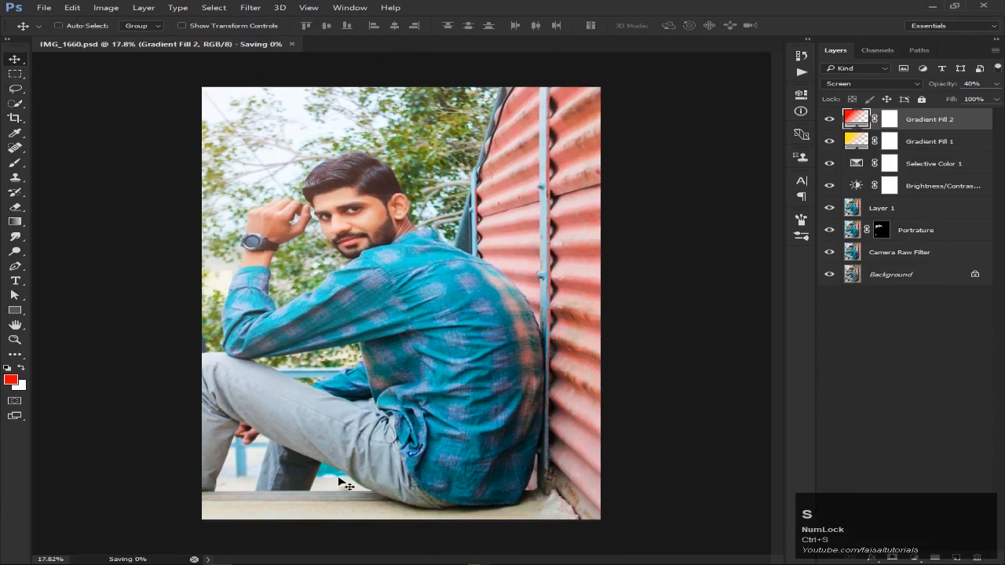